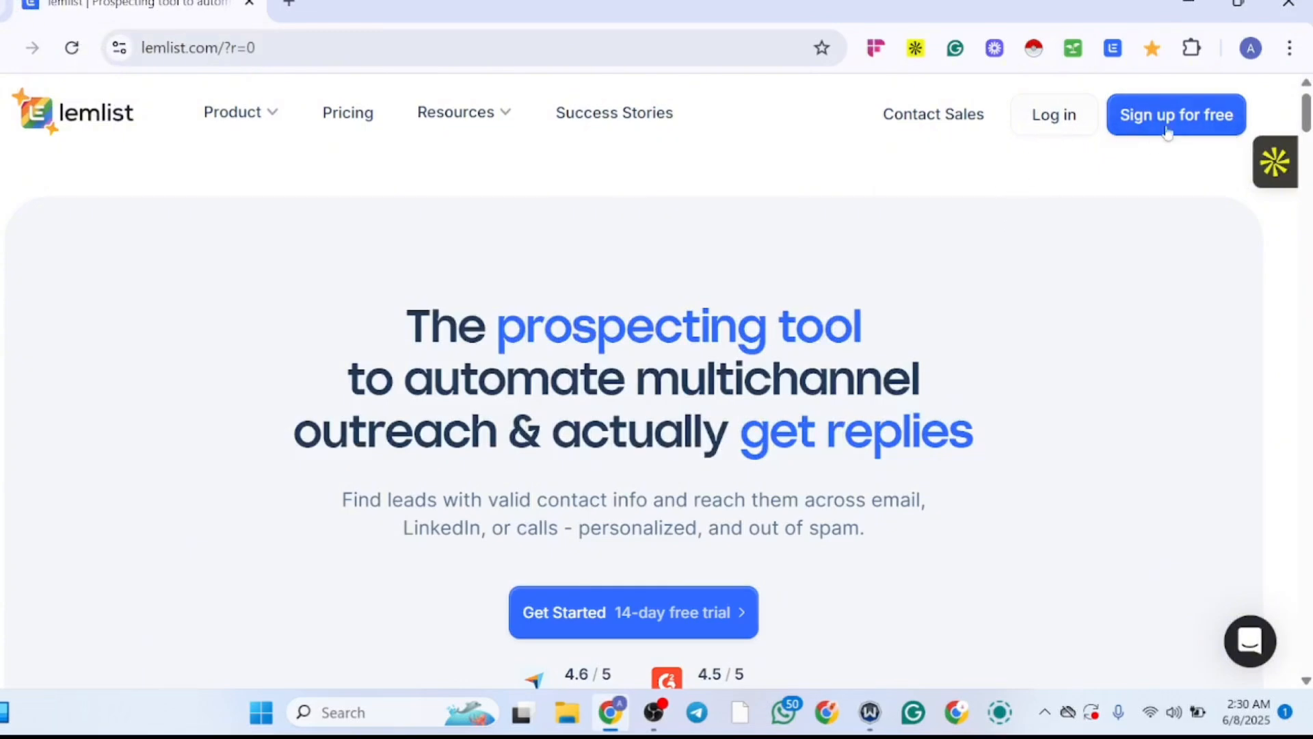
Step: Log in to the lemlist account with the account password and decline saving it in the browser
{"action": "left_click", "coordinate": [1058, 124]}
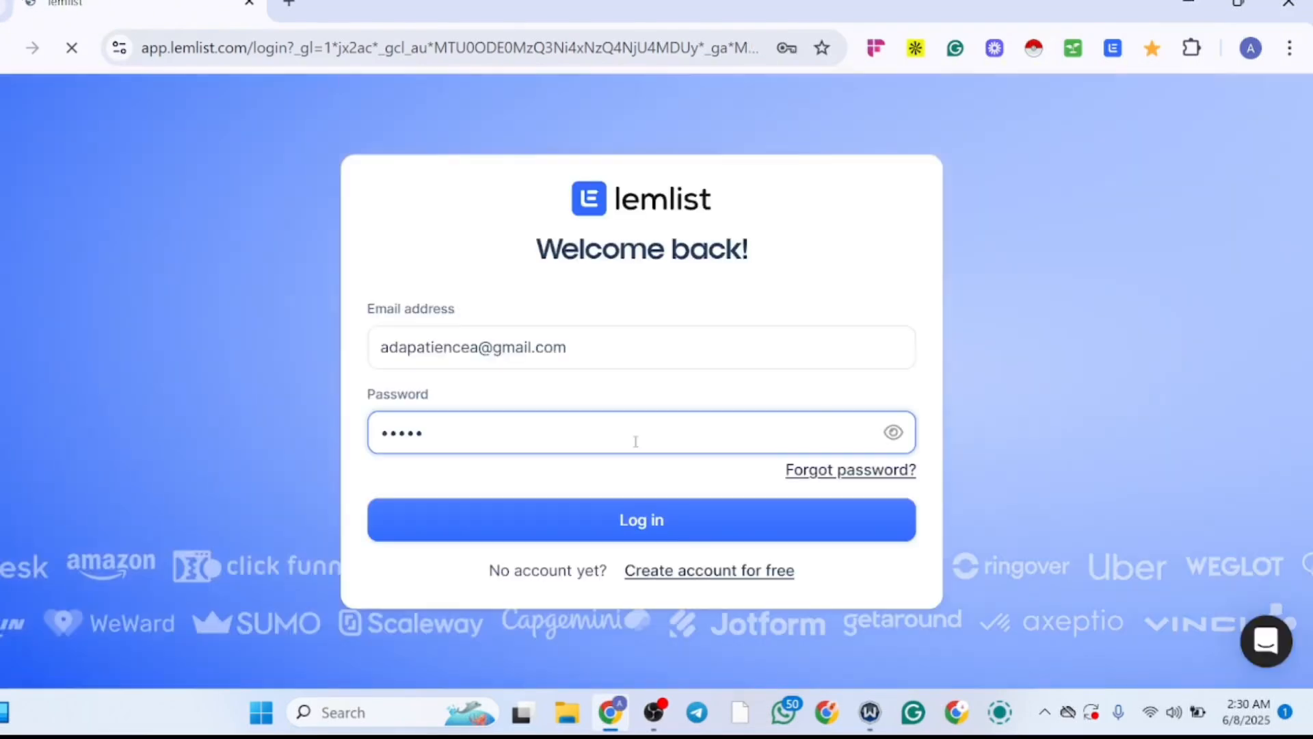
{"action": "type", "text": "******"}
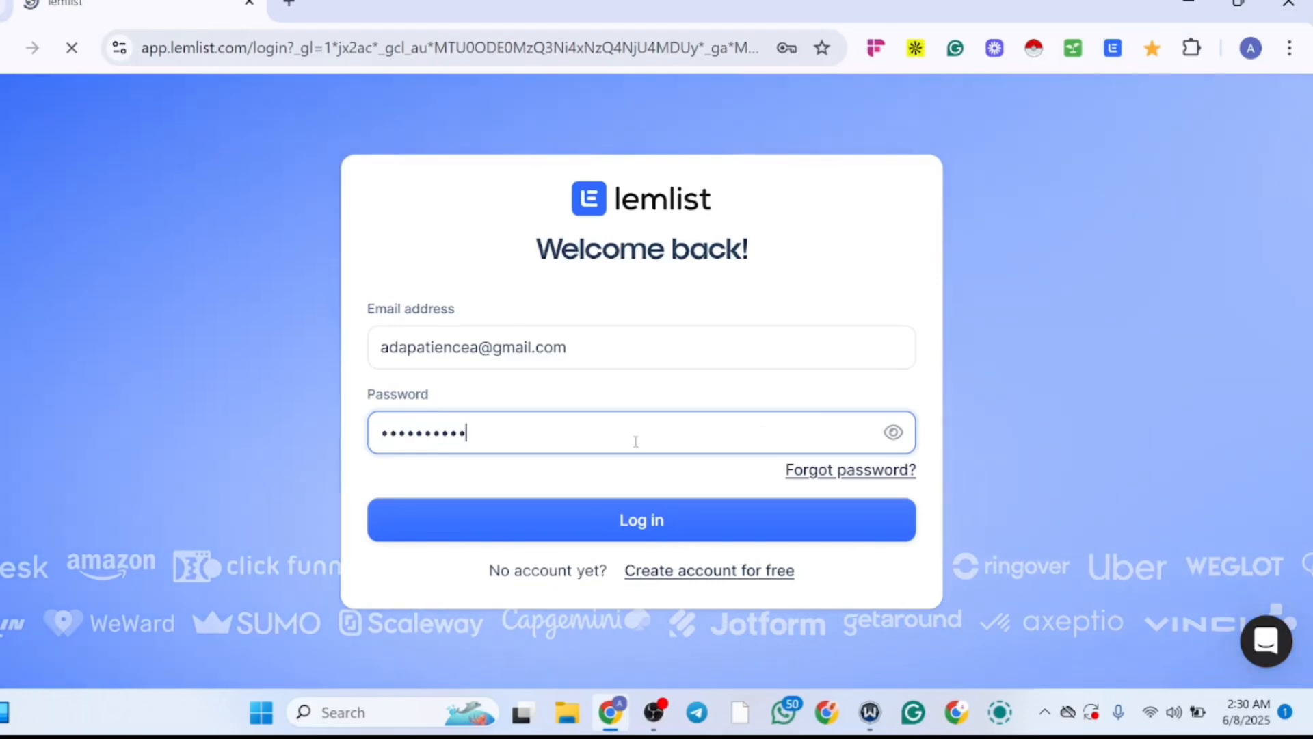
{"action": "left_click", "coordinate": [593, 525]}
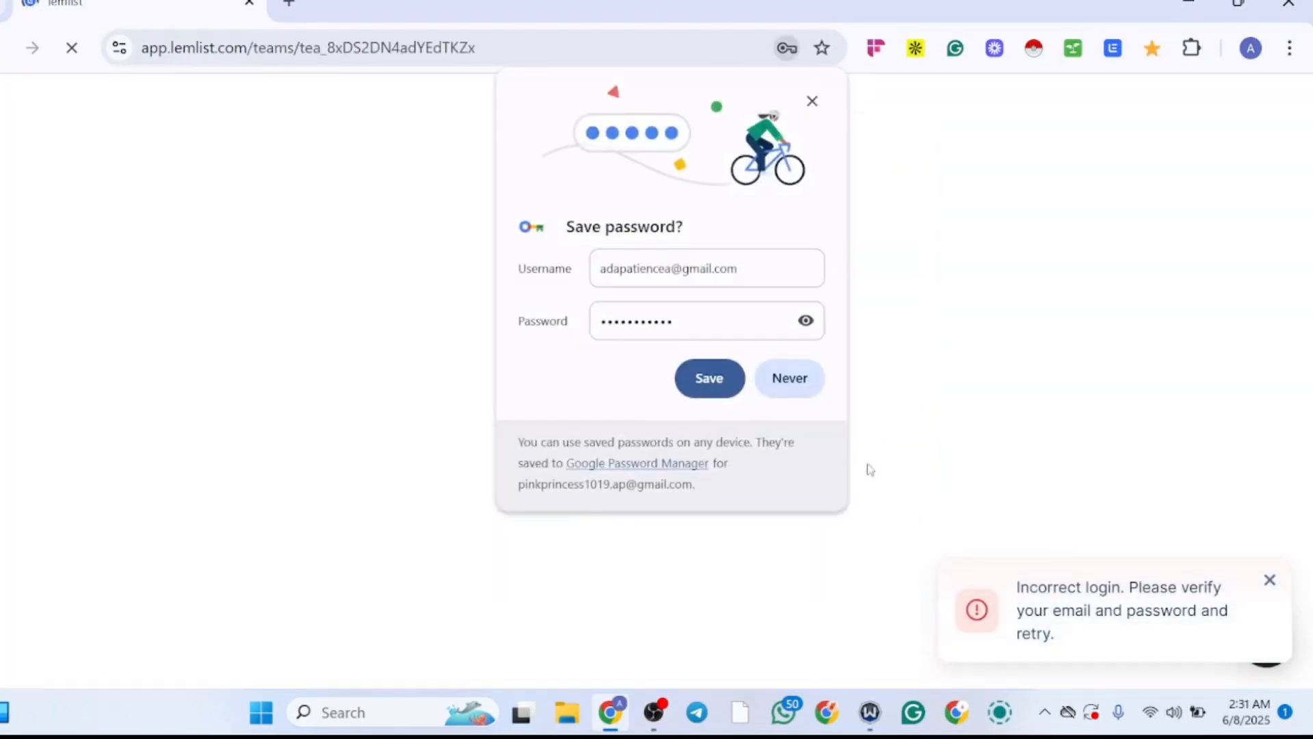
{"action": "left_click", "coordinate": [800, 383]}
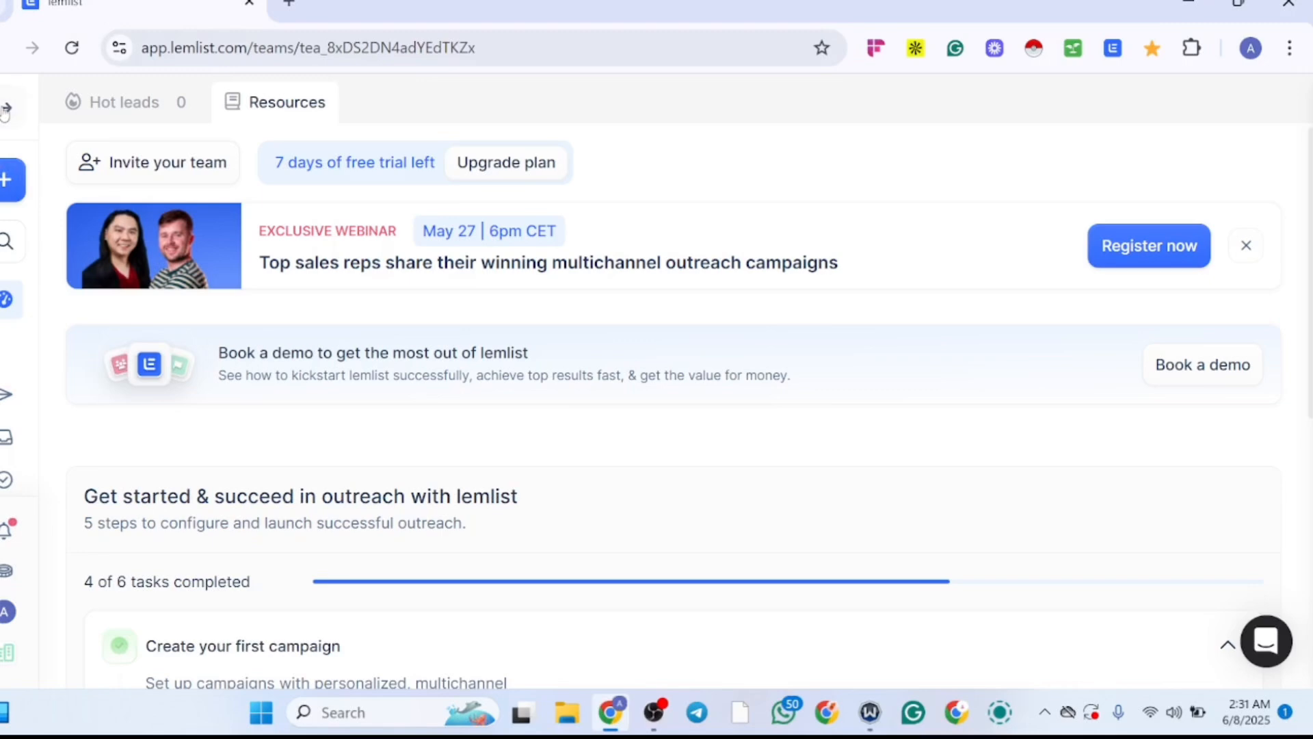
Step: Dismiss the webinar banner on the dashboard and go to the people database
{"action": "left_click", "coordinate": [5, 110]}
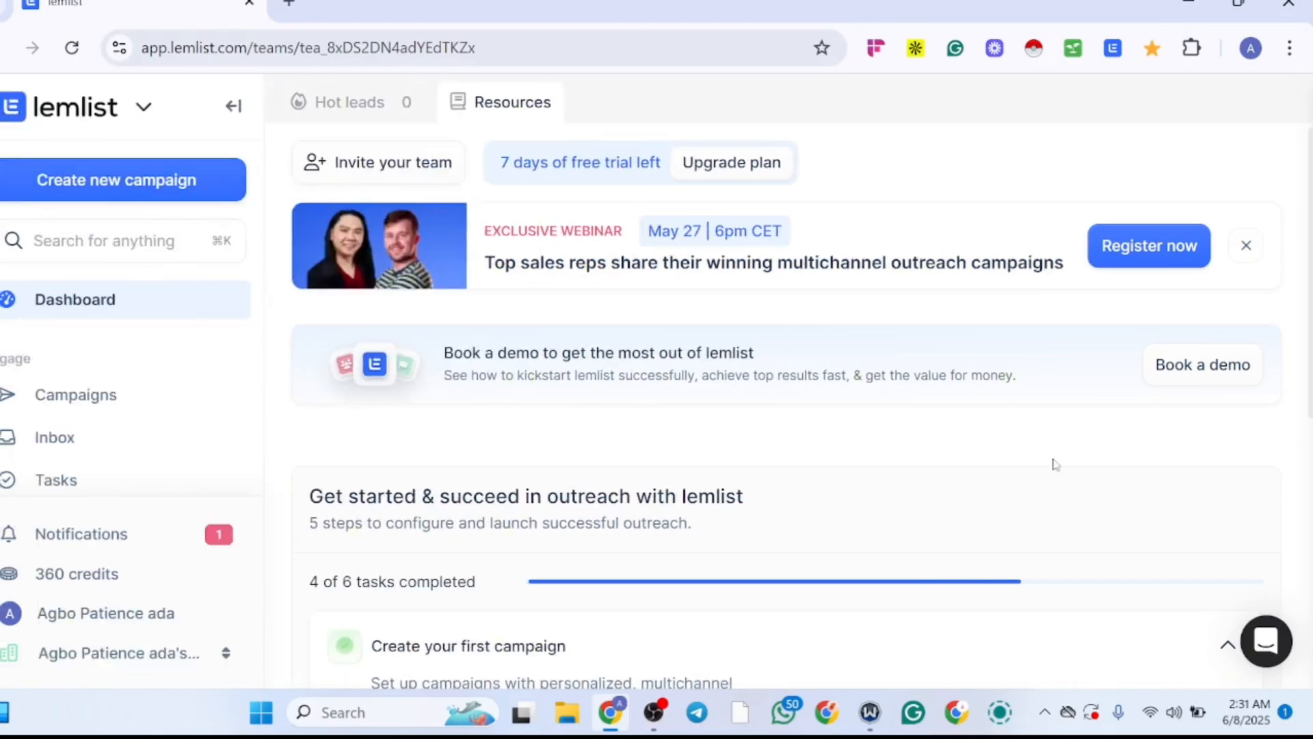
{"action": "left_click", "coordinate": [1247, 248]}
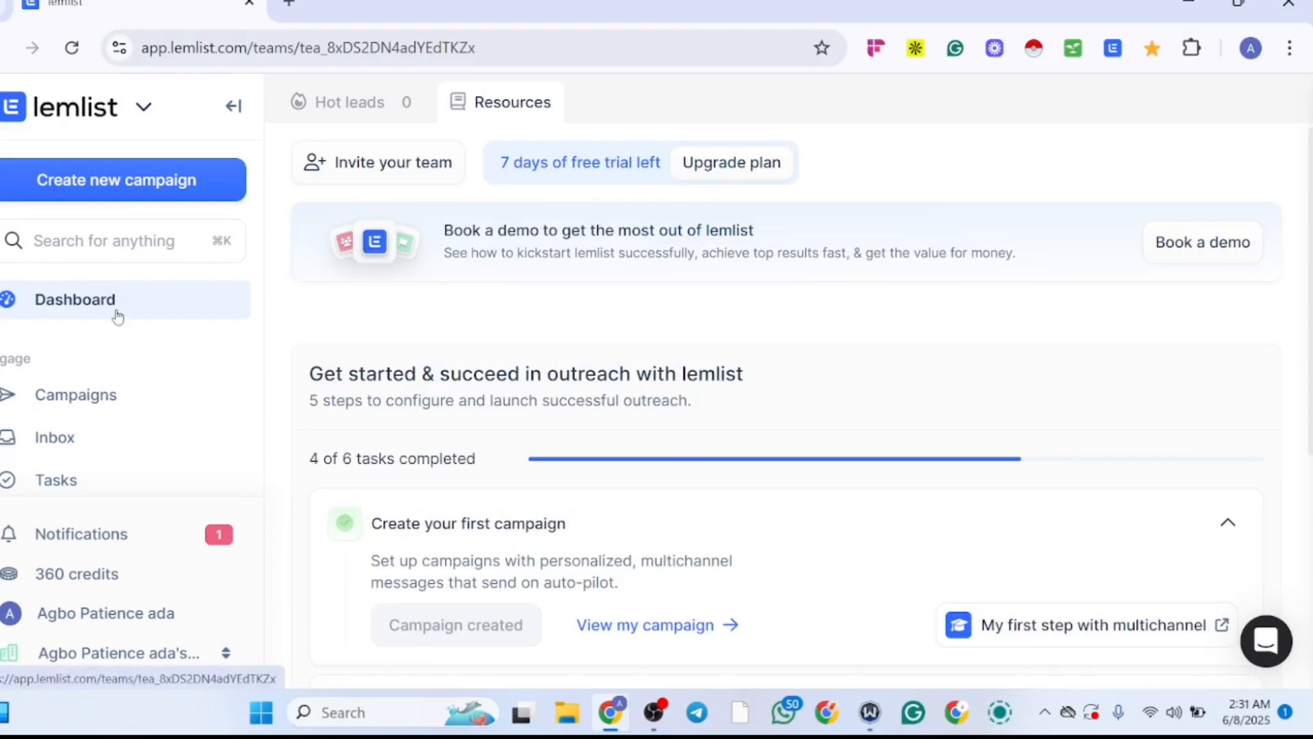
{"action": "left_click", "coordinate": [100, 247]}
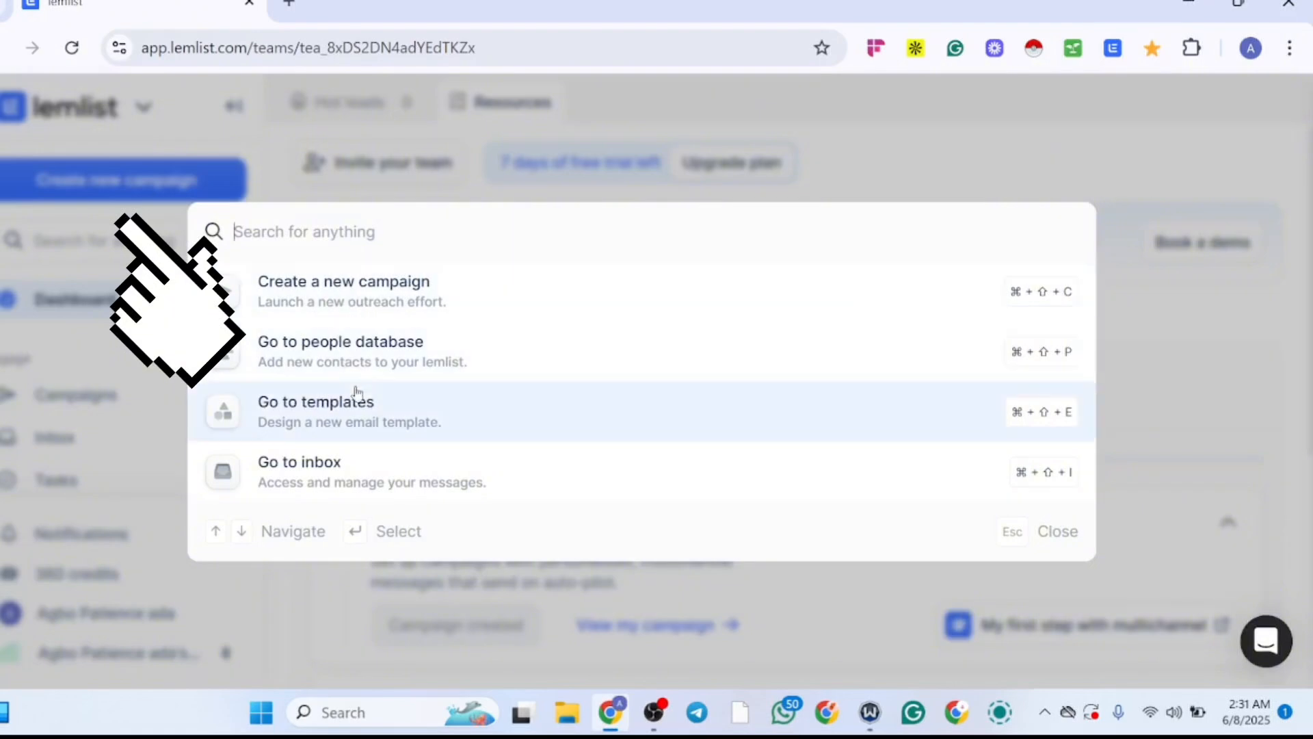
{"action": "left_click", "coordinate": [348, 370]}
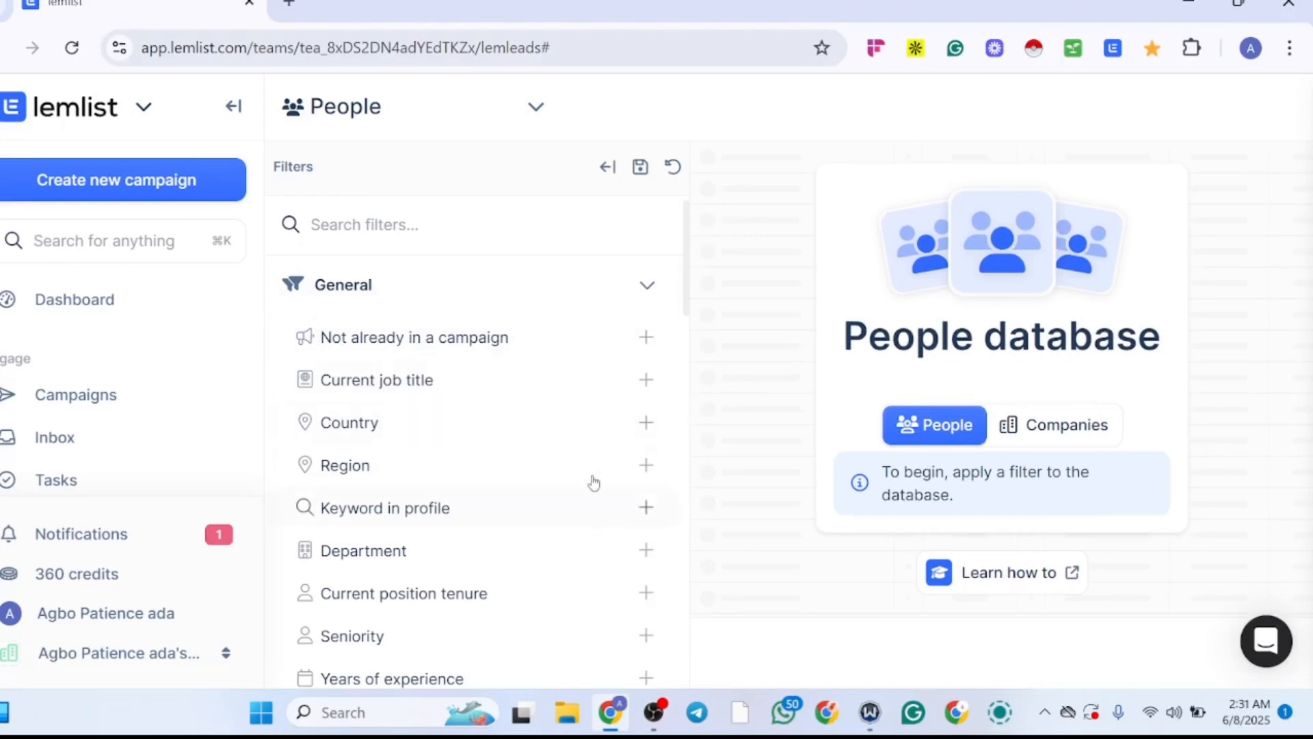
Step: Add a Company is hiring filter to the people search, including Company is hiring globally
{"action": "left_click_drag", "start_coordinate": [690, 247], "coordinate": [650, 259]}
{"action": "scroll", "coordinate": [650, 258], "scroll_direction": "up", "scroll_amount": 1}
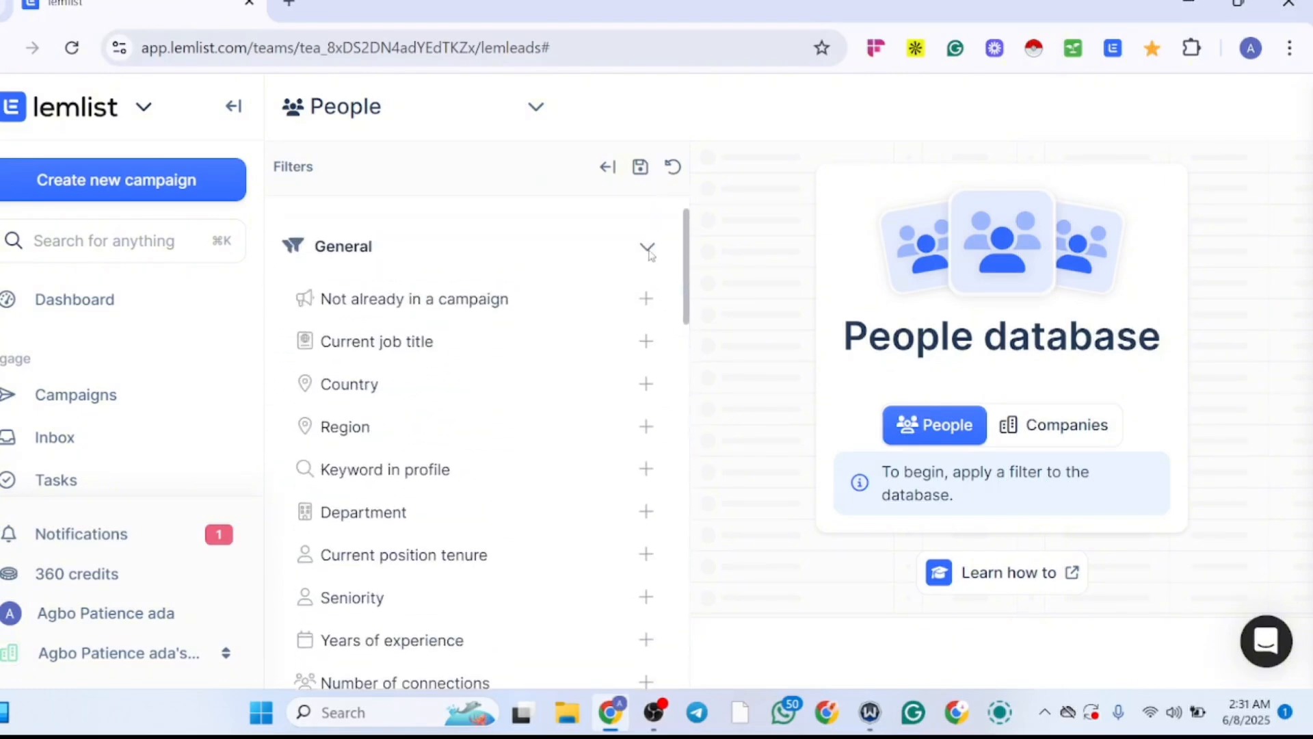
{"action": "scroll", "coordinate": [649, 254], "scroll_direction": "up", "scroll_amount": 1}
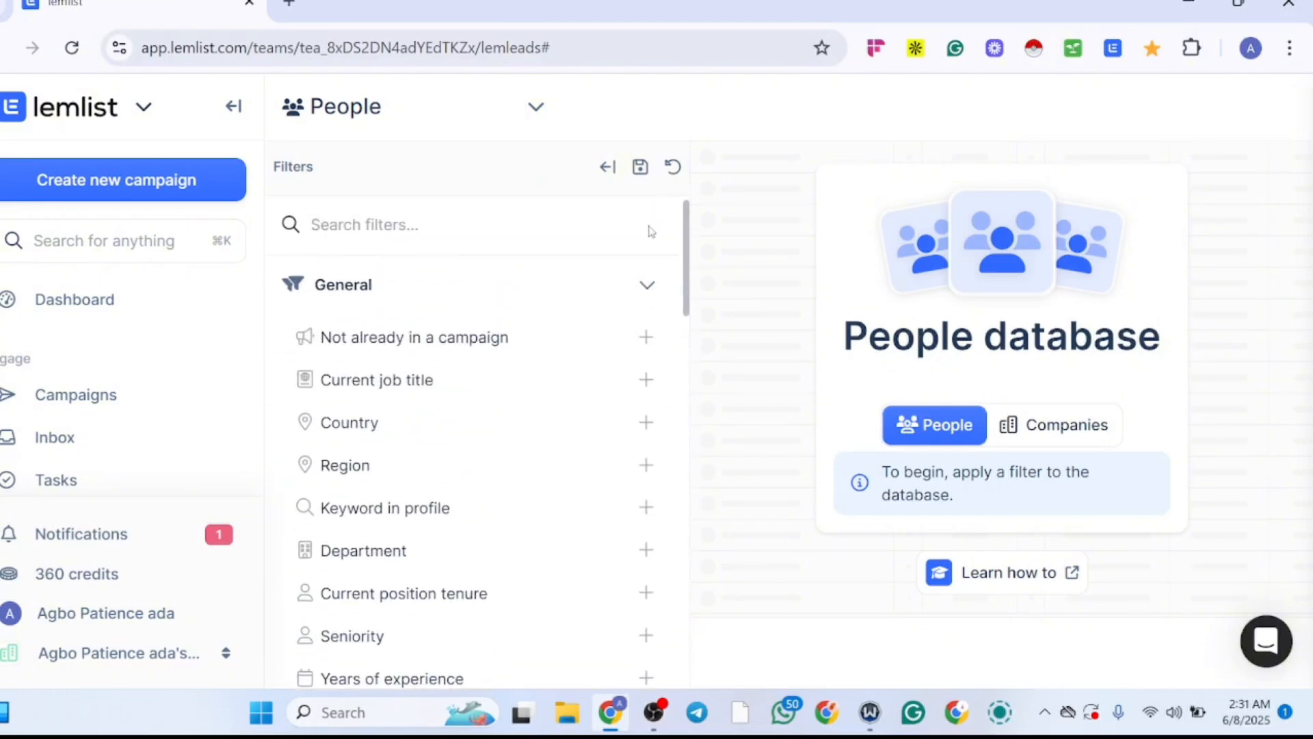
{"action": "scroll", "coordinate": [650, 233], "scroll_direction": "down", "scroll_amount": 3}
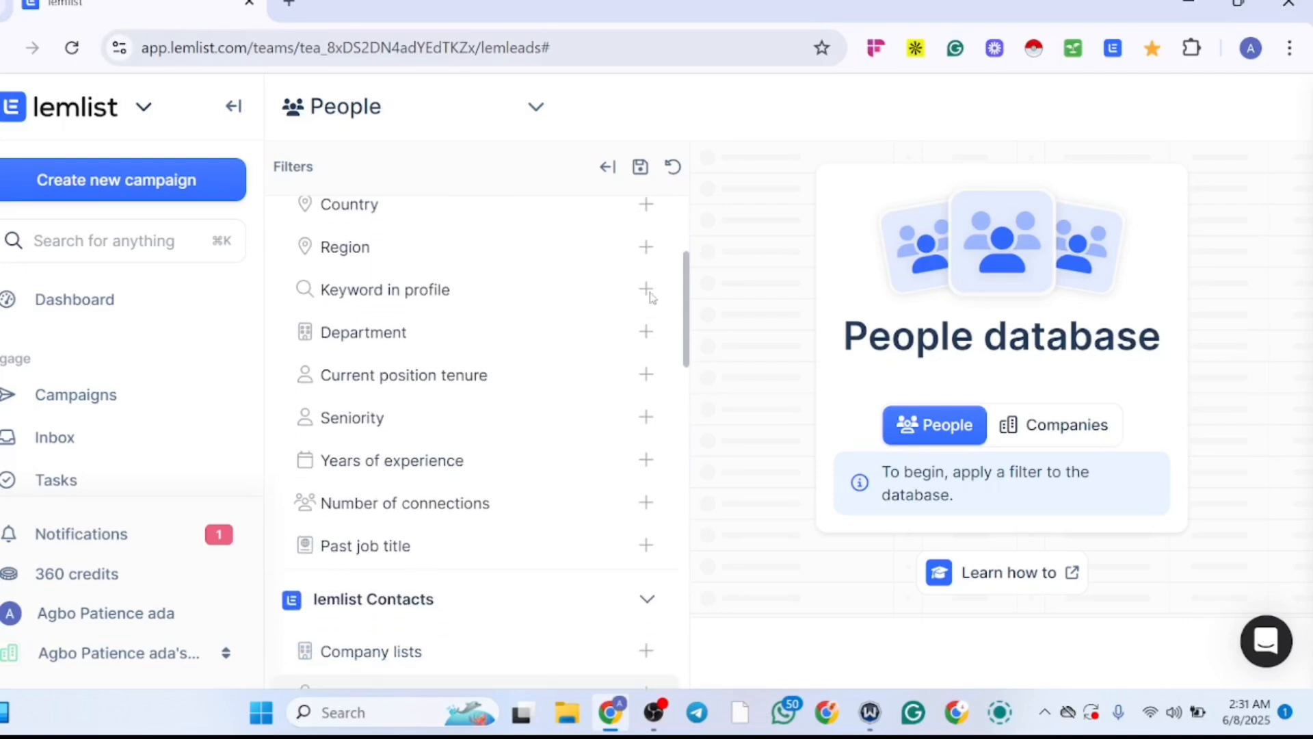
{"action": "scroll", "coordinate": [652, 280], "scroll_direction": "up", "scroll_amount": 1}
{"action": "scroll", "coordinate": [651, 281], "scroll_direction": "up", "scroll_amount": 1}
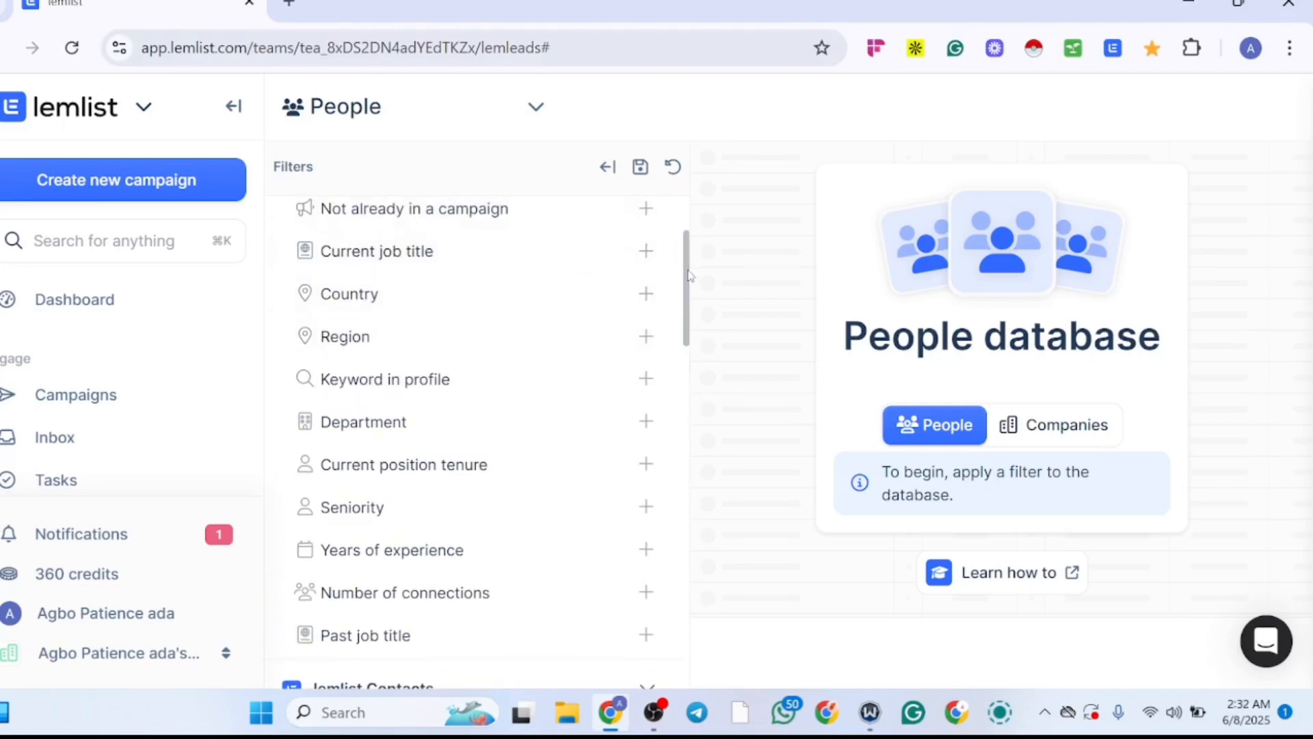
{"action": "left_click_drag", "start_coordinate": [688, 275], "coordinate": [677, 409]}
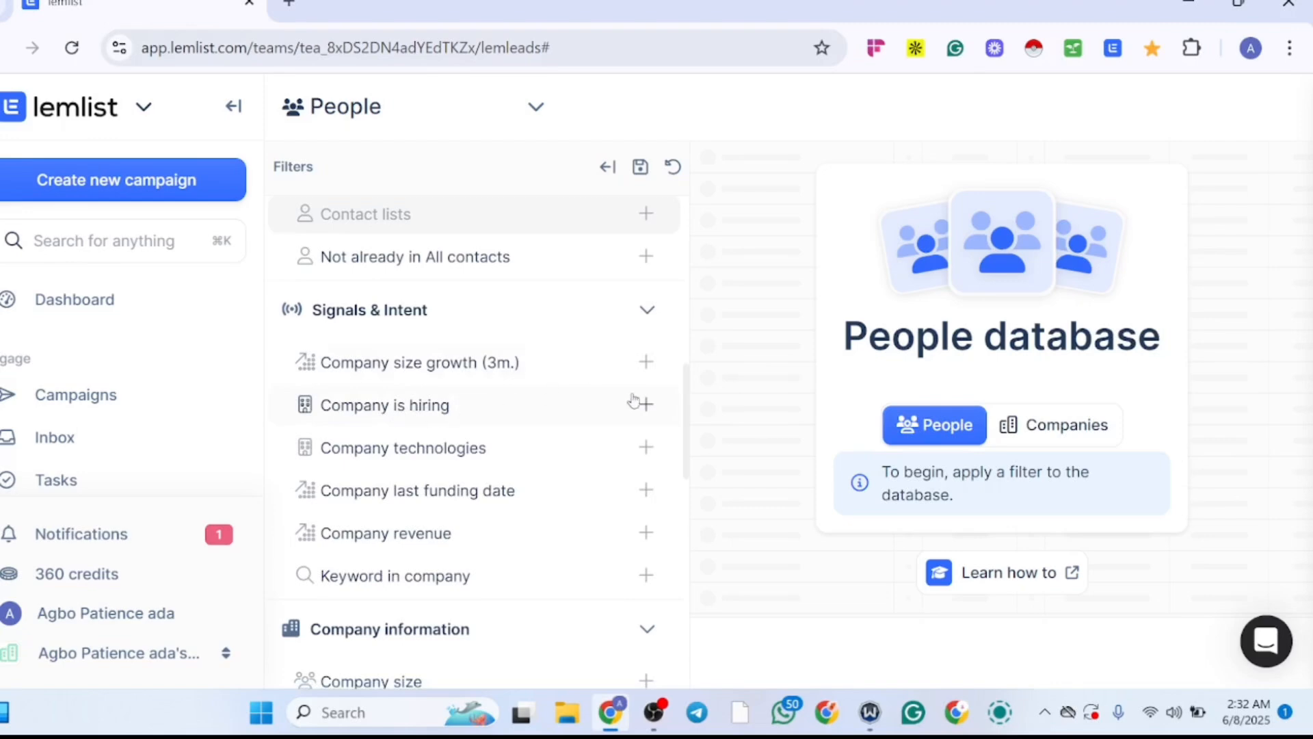
{"action": "left_click", "coordinate": [645, 406]}
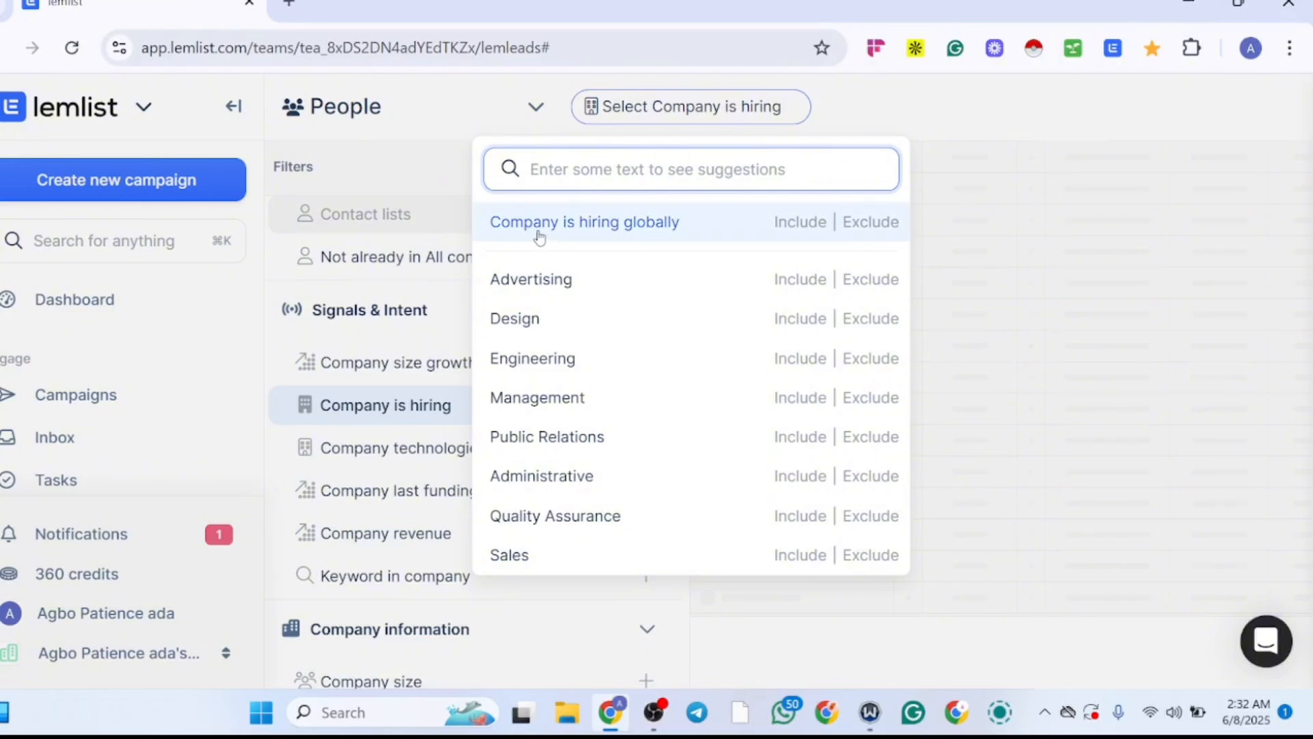
{"action": "left_click", "coordinate": [804, 225]}
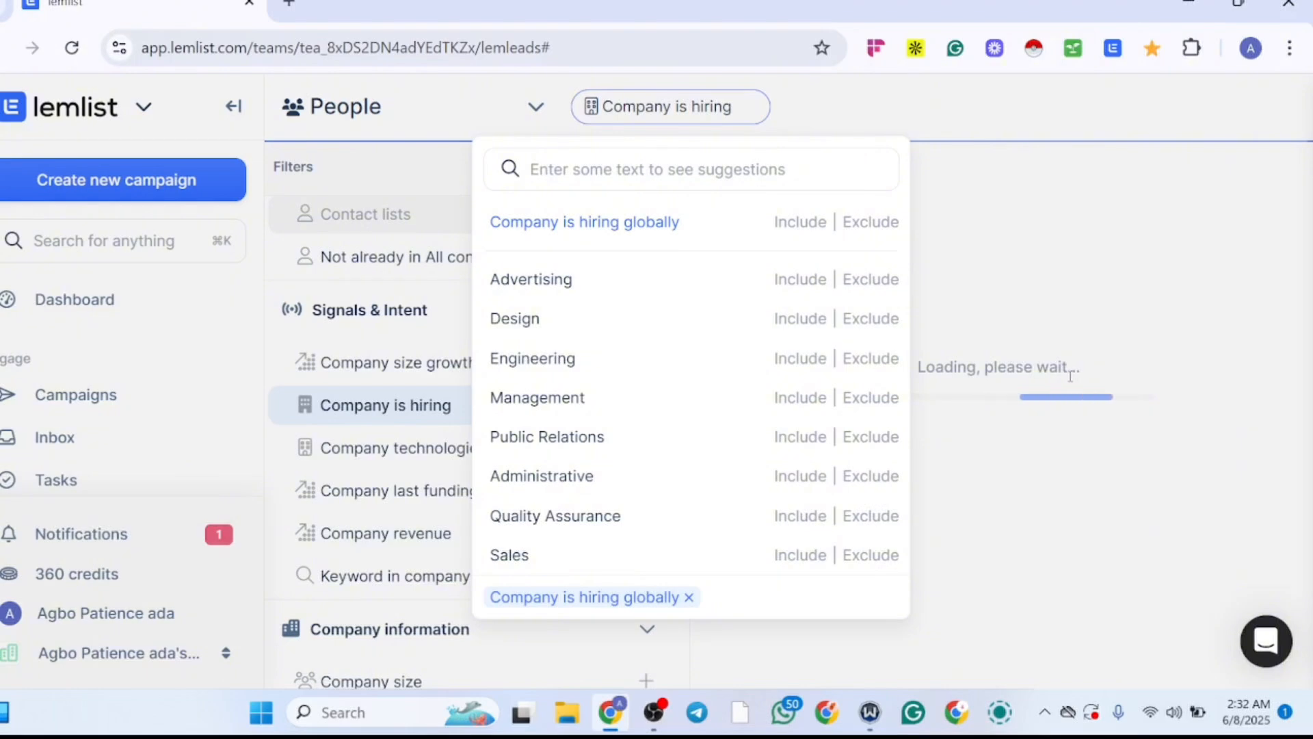
{"action": "left_click", "coordinate": [797, 396]}
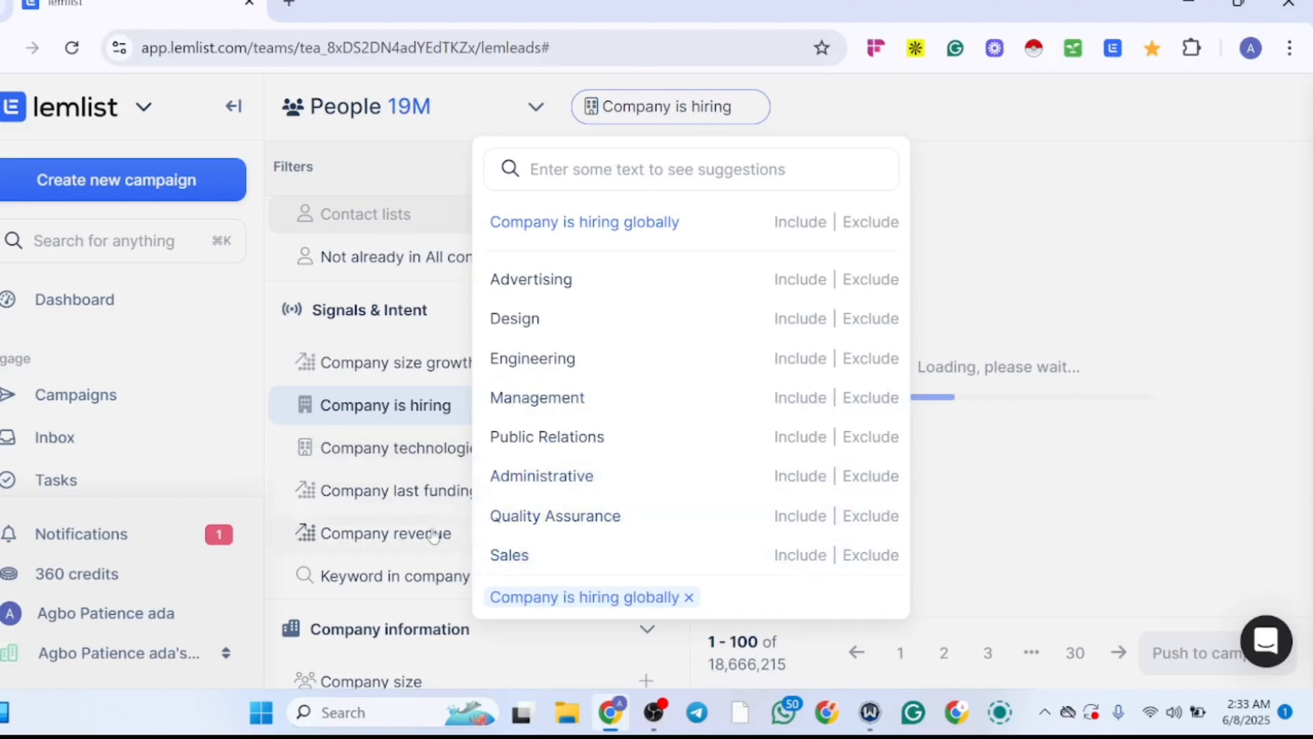
{"action": "left_click", "coordinate": [1043, 572]}
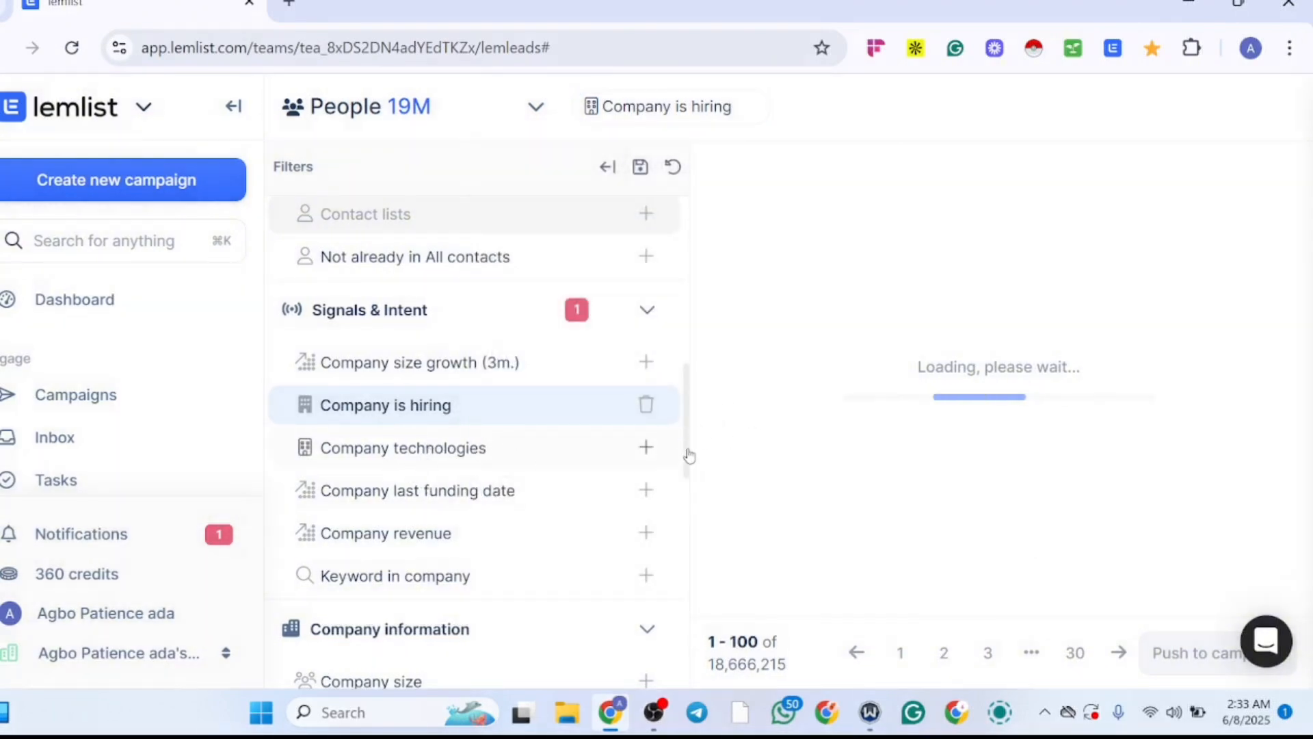
Step: Collapse the navigation sidebar and examine the leads' job title, country, company size, website and industry columns
{"action": "scroll", "coordinate": [689, 455], "scroll_direction": "down", "scroll_amount": 1}
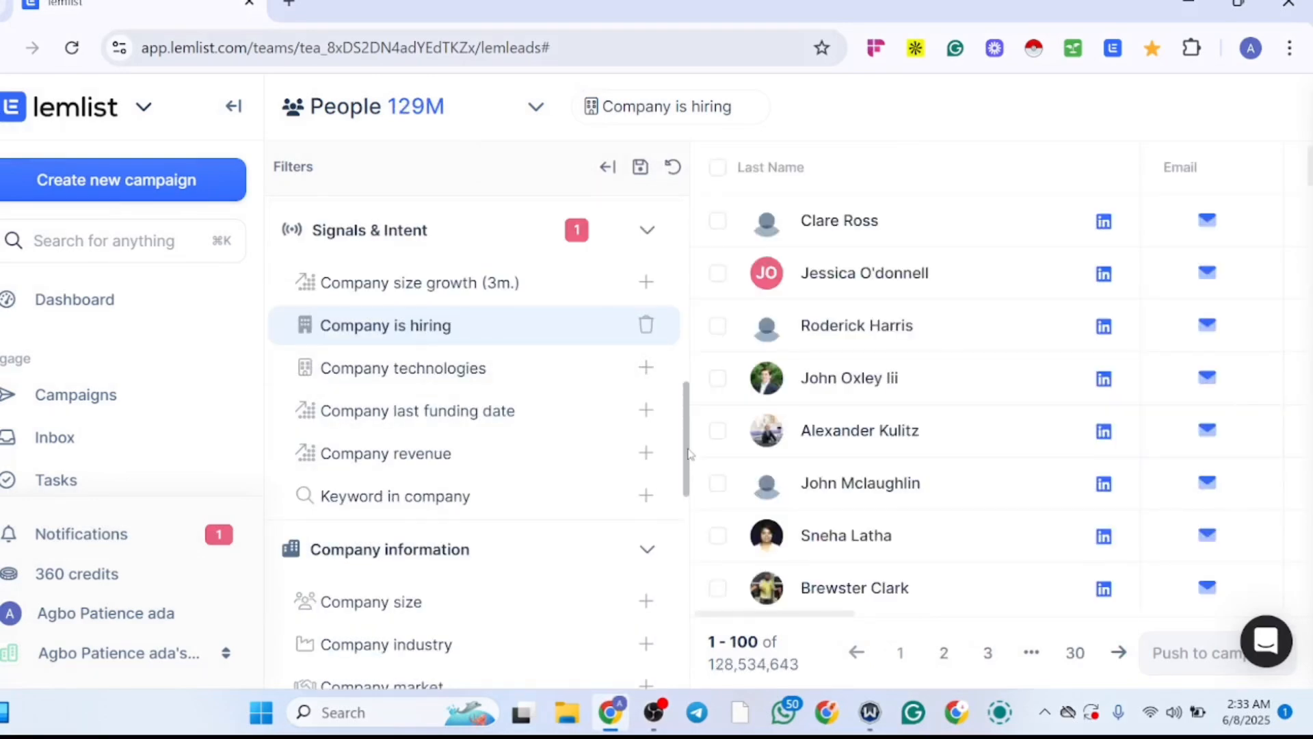
{"action": "scroll", "coordinate": [689, 459], "scroll_direction": "down", "scroll_amount": 2}
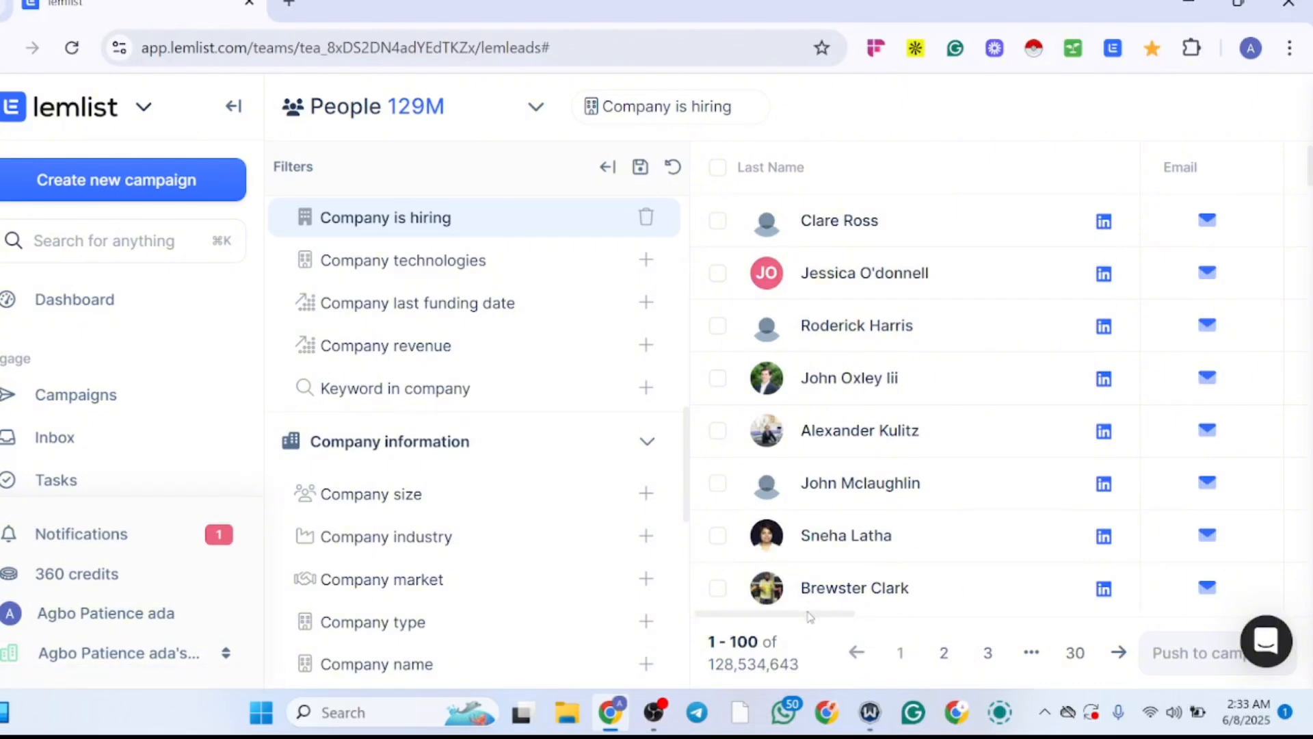
{"action": "left_click_drag", "start_coordinate": [810, 616], "coordinate": [934, 611]}
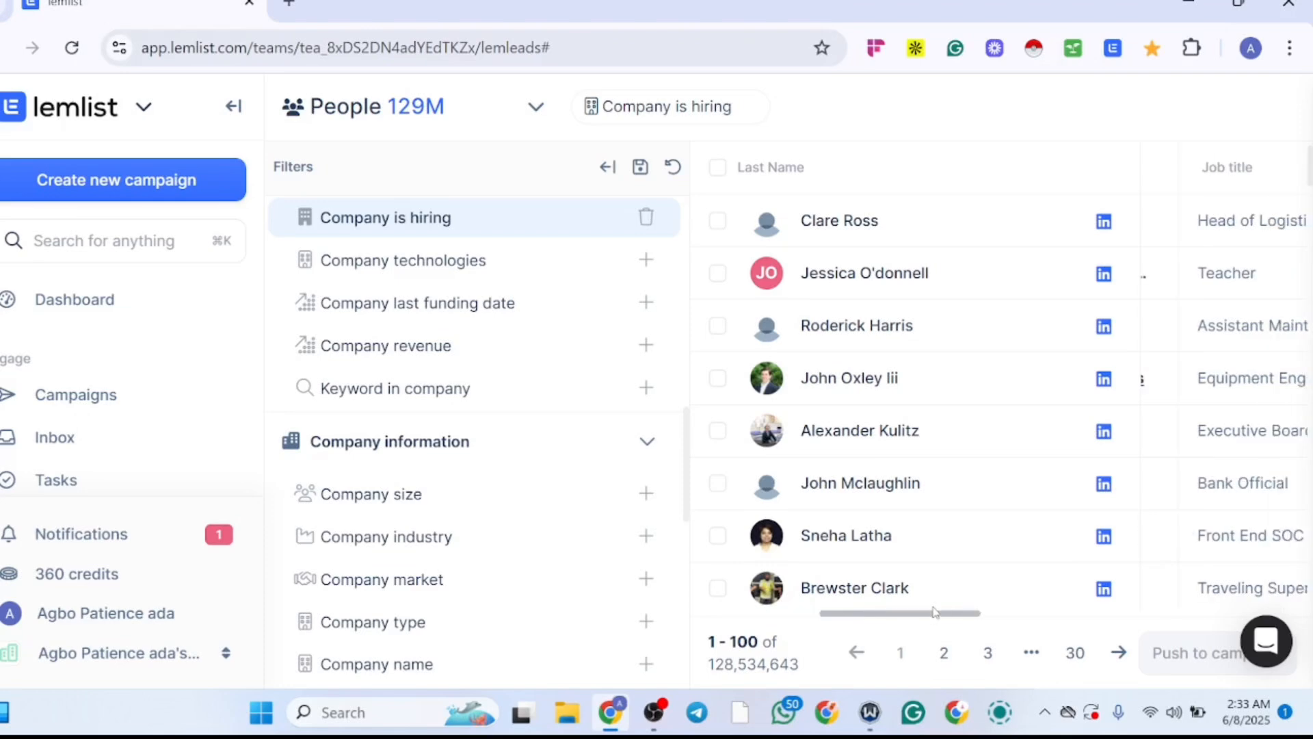
{"action": "left_click", "coordinate": [234, 108]}
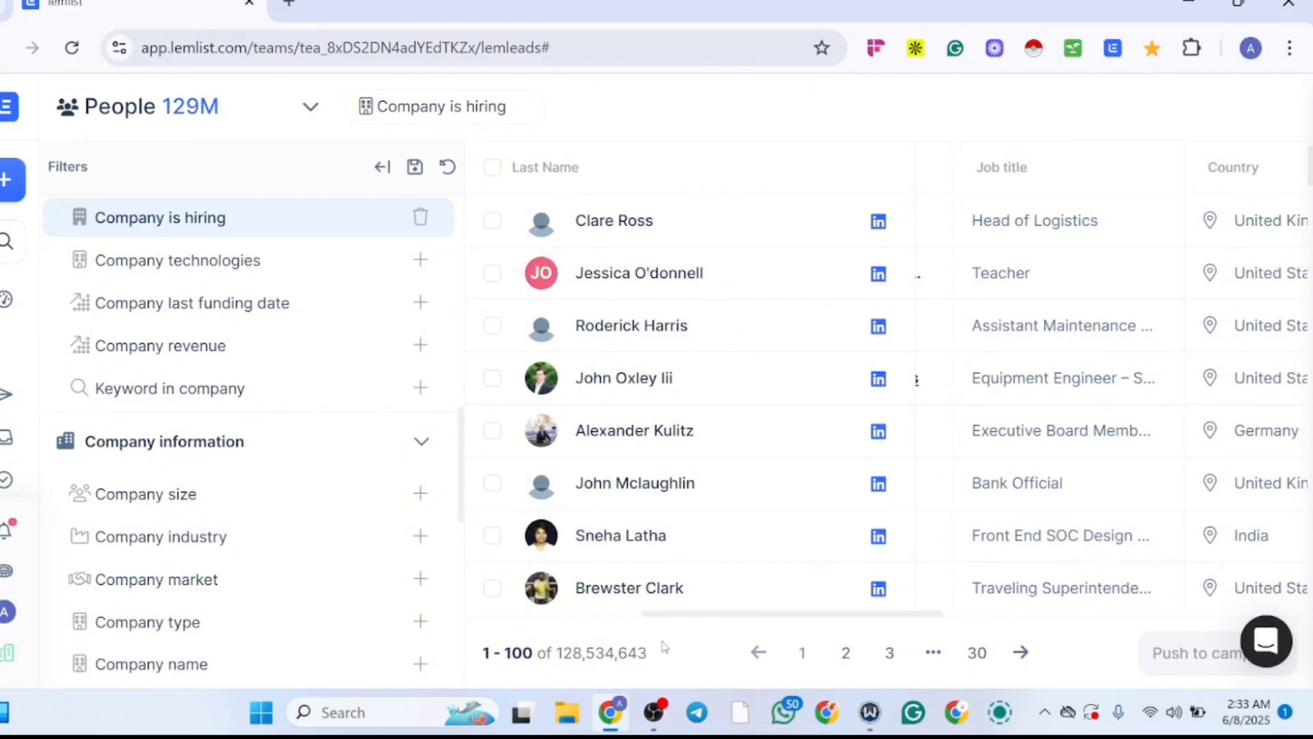
{"action": "left_click_drag", "start_coordinate": [681, 616], "coordinate": [771, 613]}
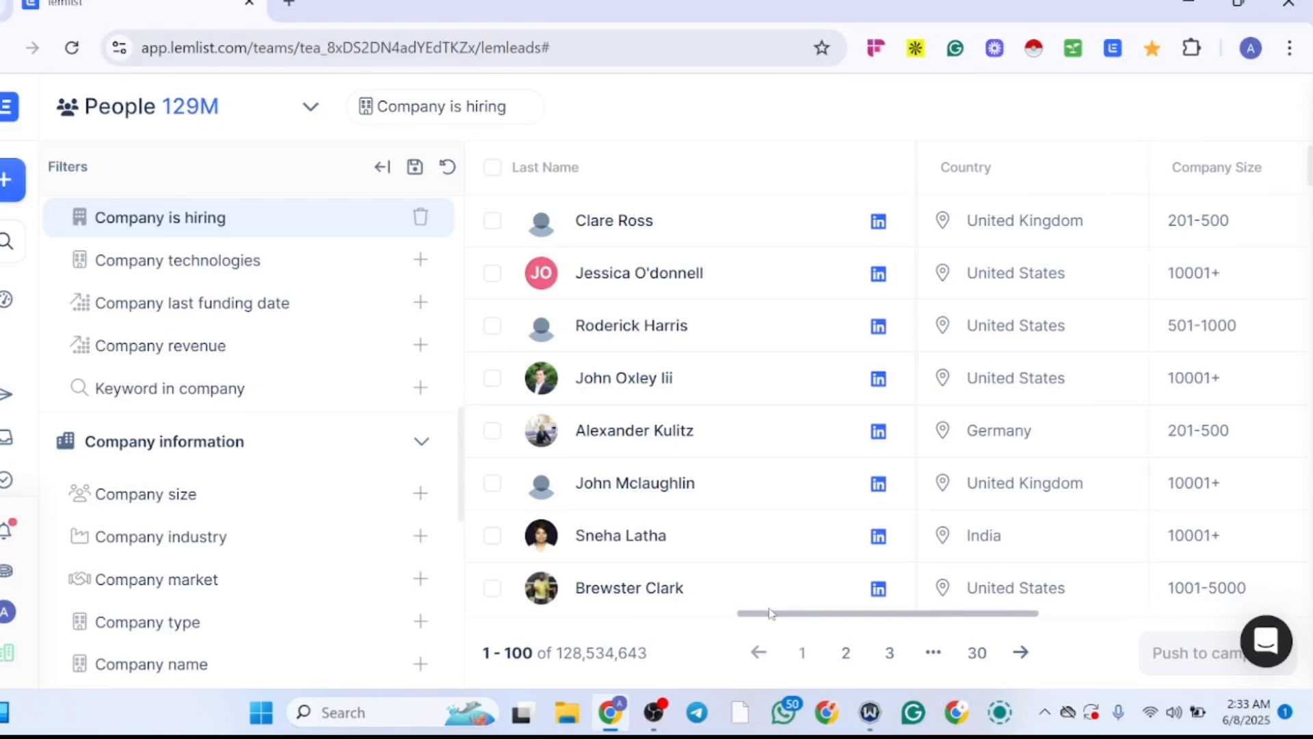
{"action": "left_click_drag", "start_coordinate": [775, 613], "coordinate": [816, 572]}
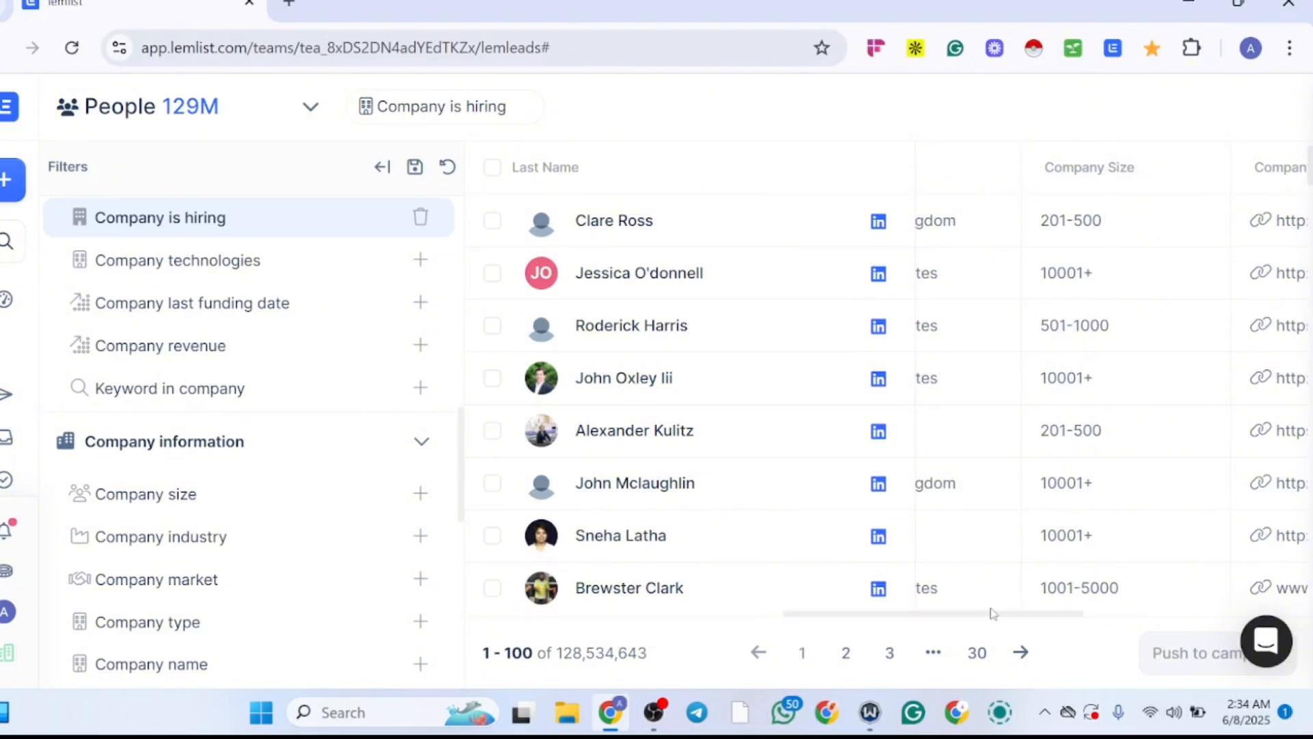
{"action": "left_click_drag", "start_coordinate": [995, 619], "coordinate": [1138, 609]}
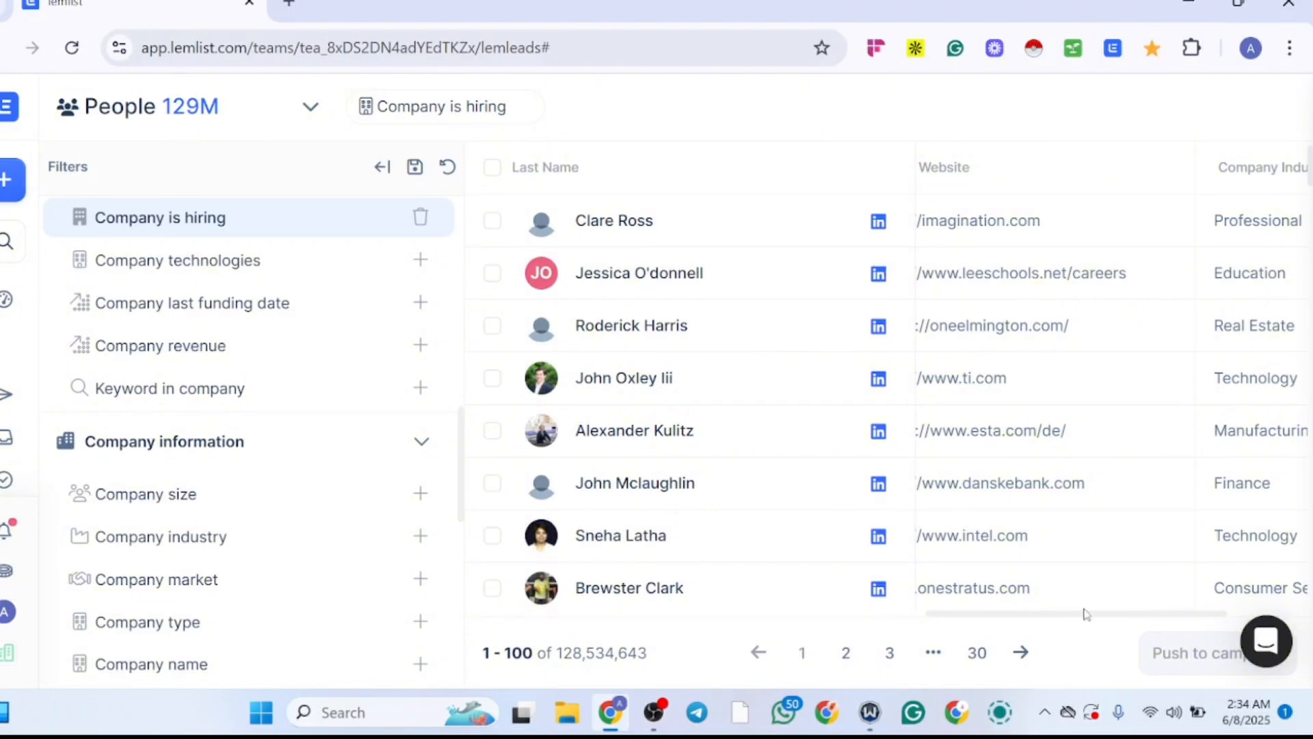
{"action": "left_click_drag", "start_coordinate": [1088, 617], "coordinate": [1150, 605]}
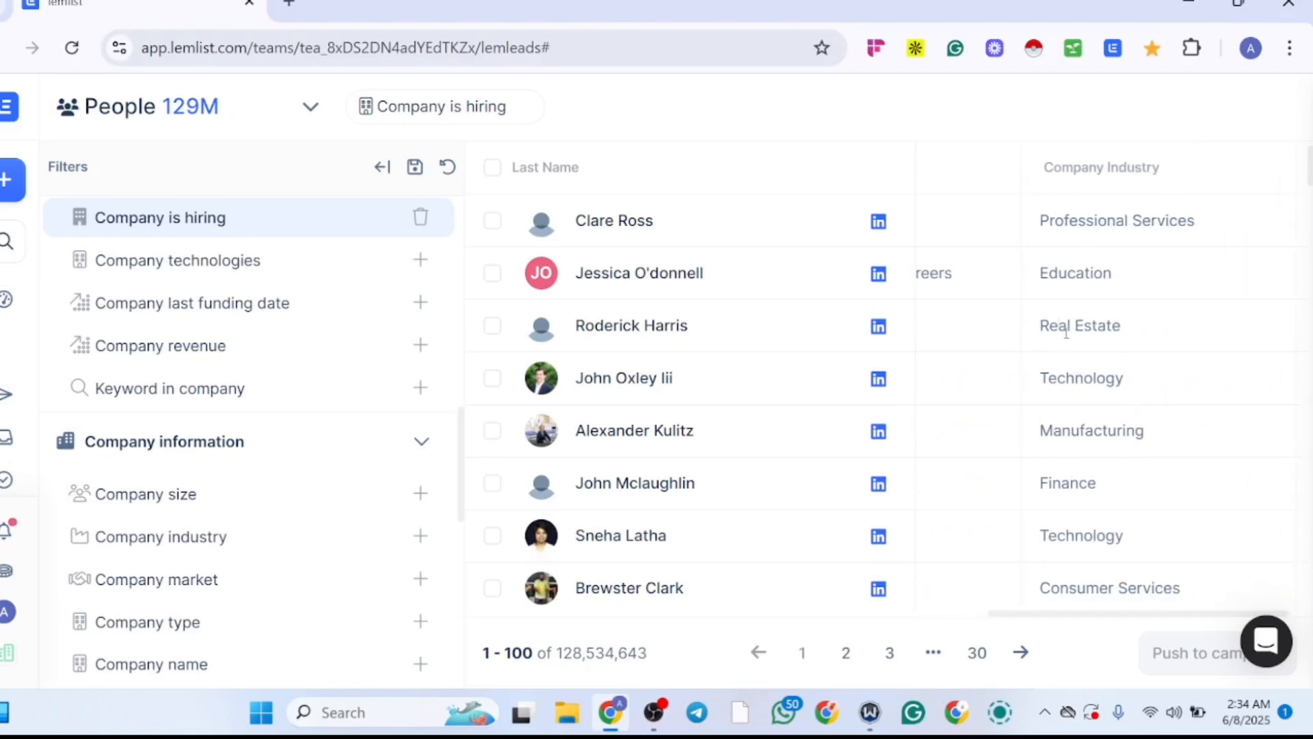
{"action": "left_click_drag", "start_coordinate": [1060, 615], "coordinate": [1232, 597]}
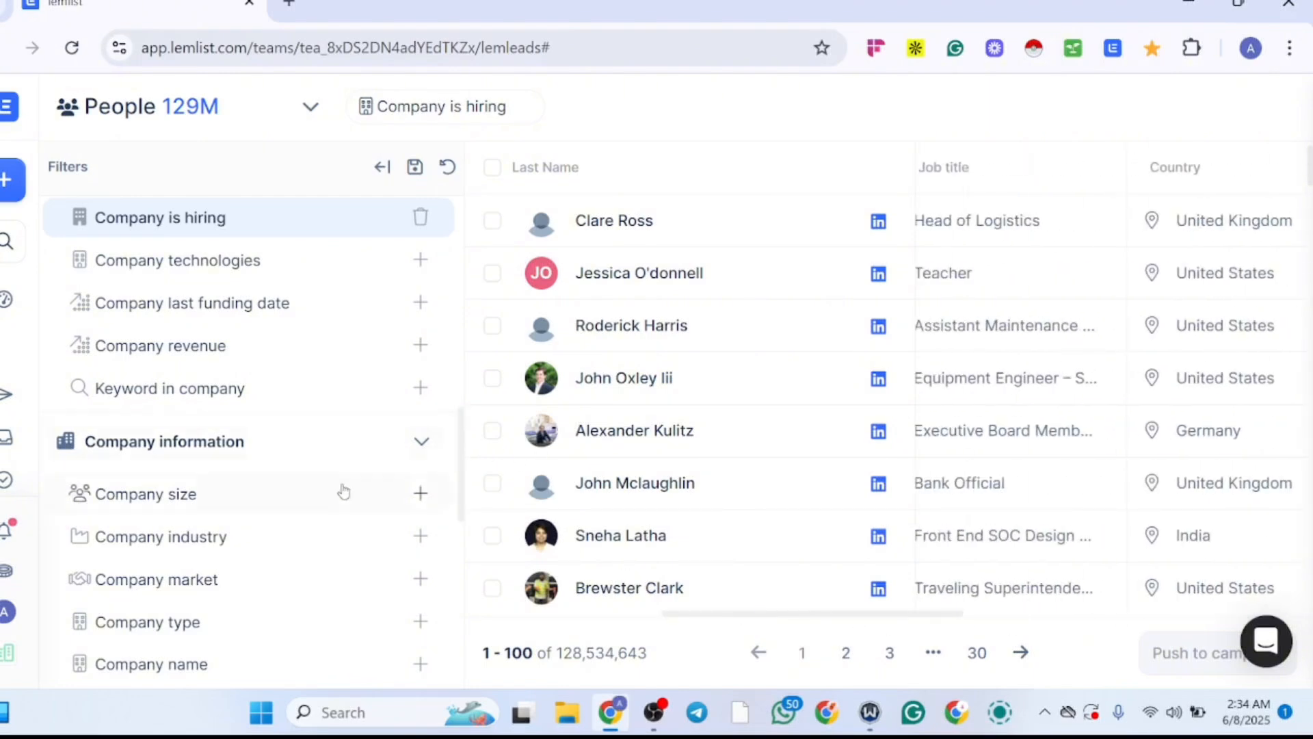
Step: Add a Company size filter that includes 11-50 and check the filtered leads' company website and industry columns
{"action": "left_click", "coordinate": [420, 494]}
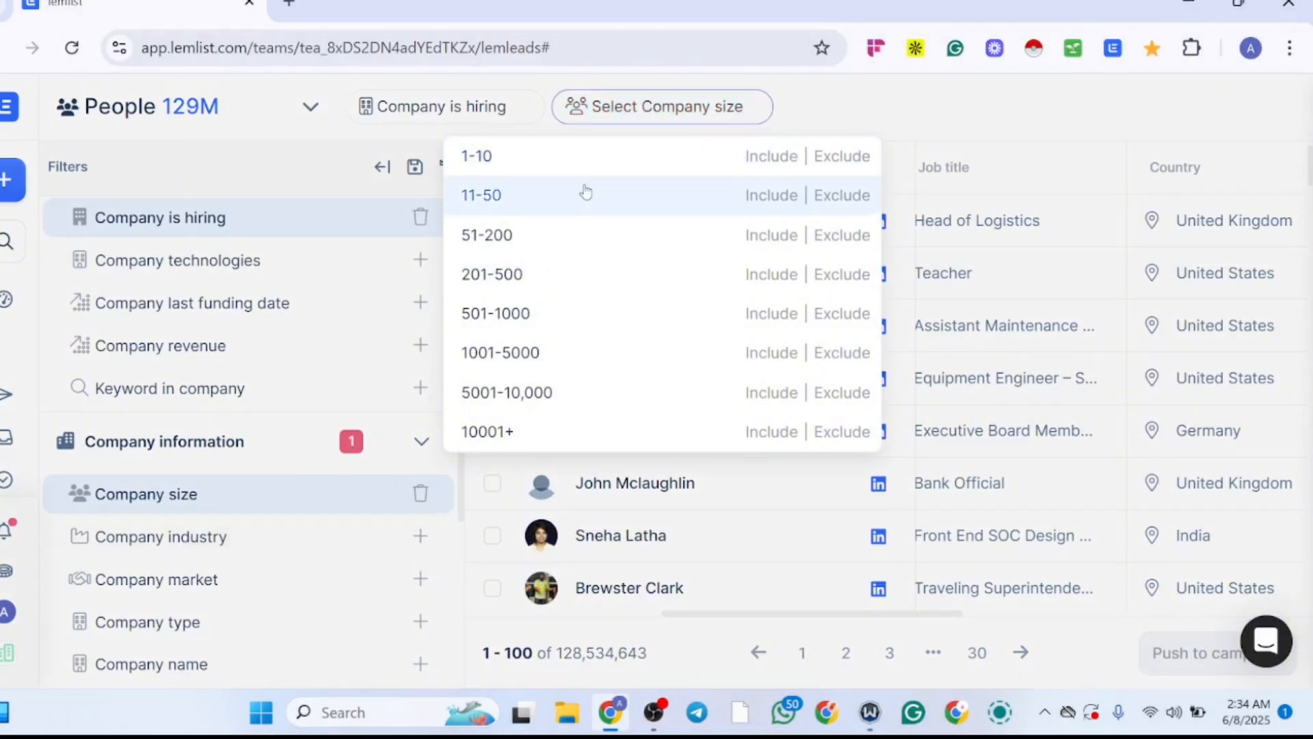
{"action": "left_click", "coordinate": [780, 195]}
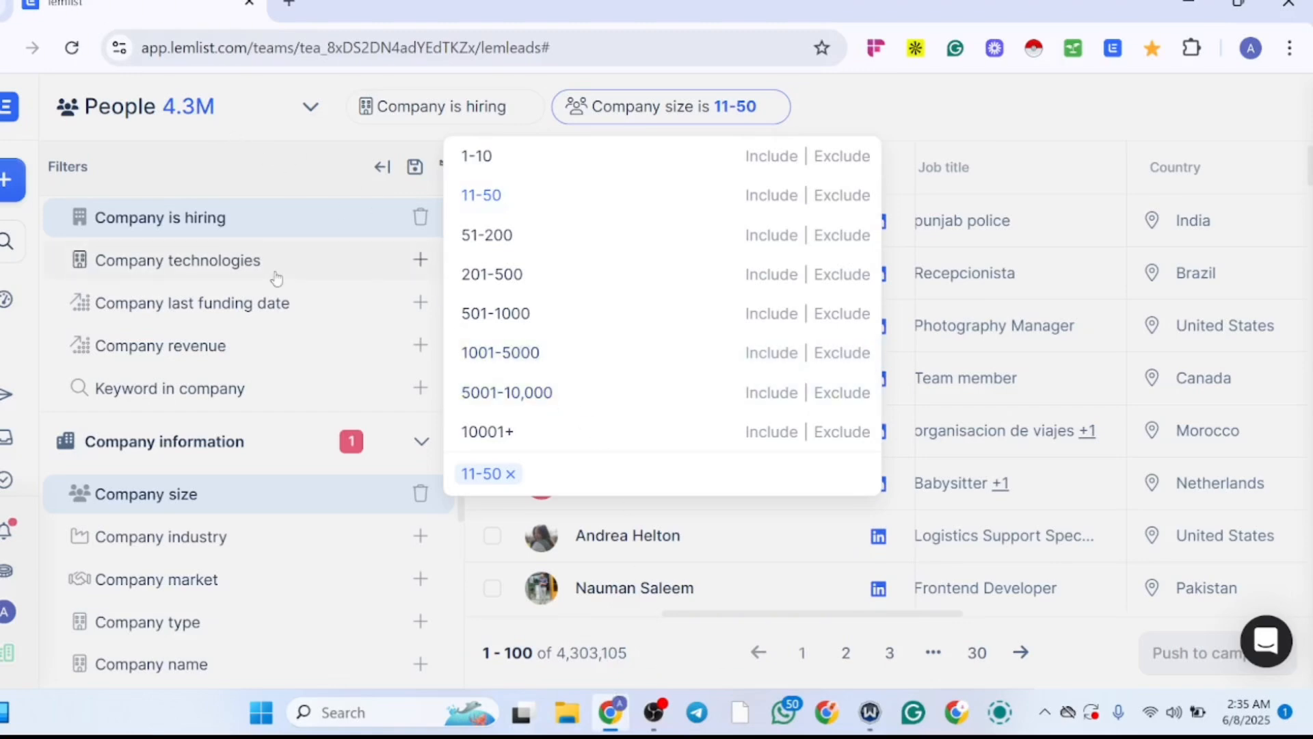
{"action": "left_click", "coordinate": [462, 521]}
{"action": "scroll", "coordinate": [462, 521], "scroll_direction": "down", "scroll_amount": 1}
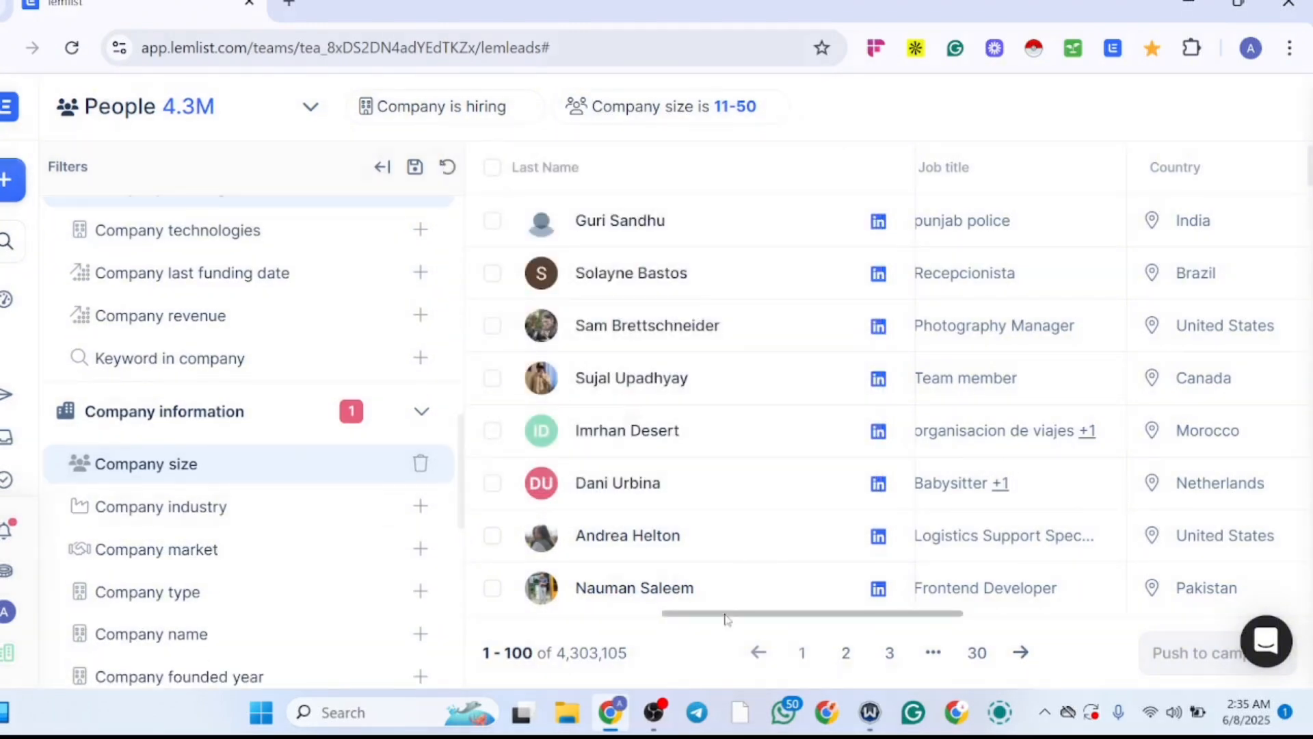
{"action": "scroll", "coordinate": [917, 598], "scroll_direction": "right", "scroll_amount": 5}
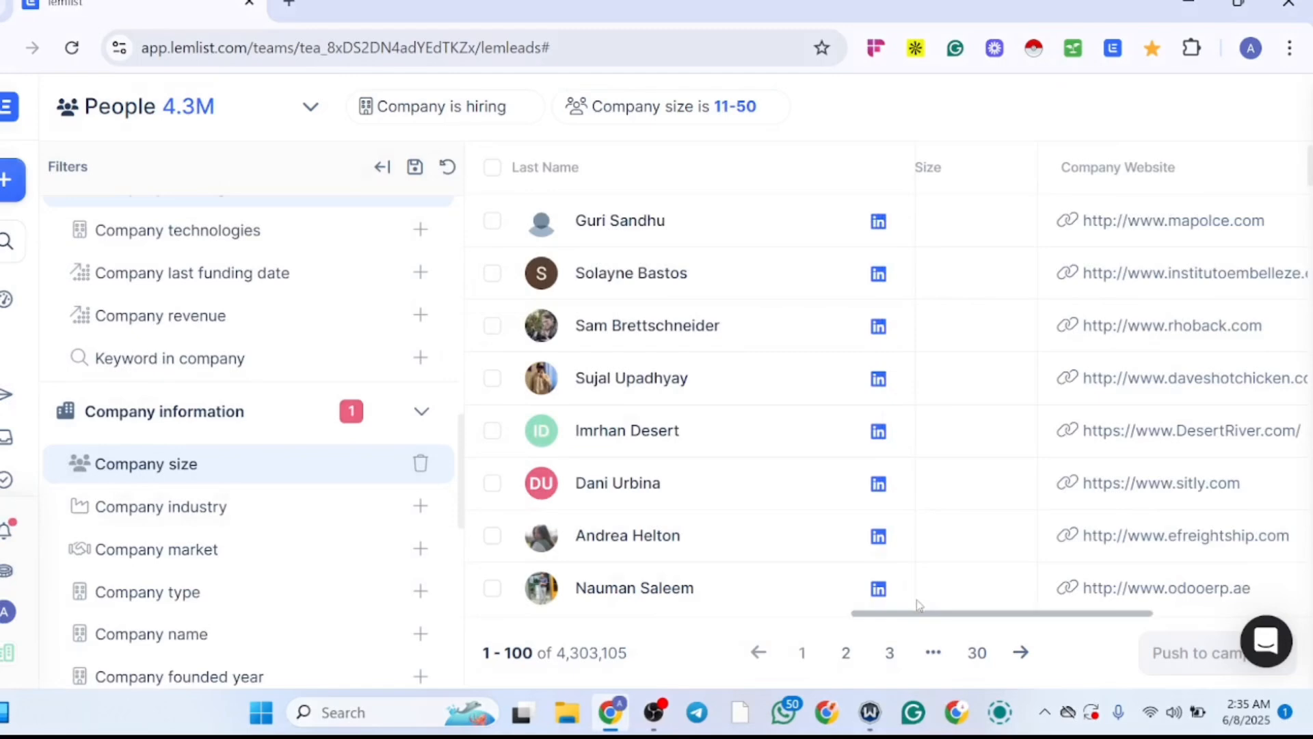
{"action": "scroll", "coordinate": [1012, 589], "scroll_direction": "right", "scroll_amount": 3}
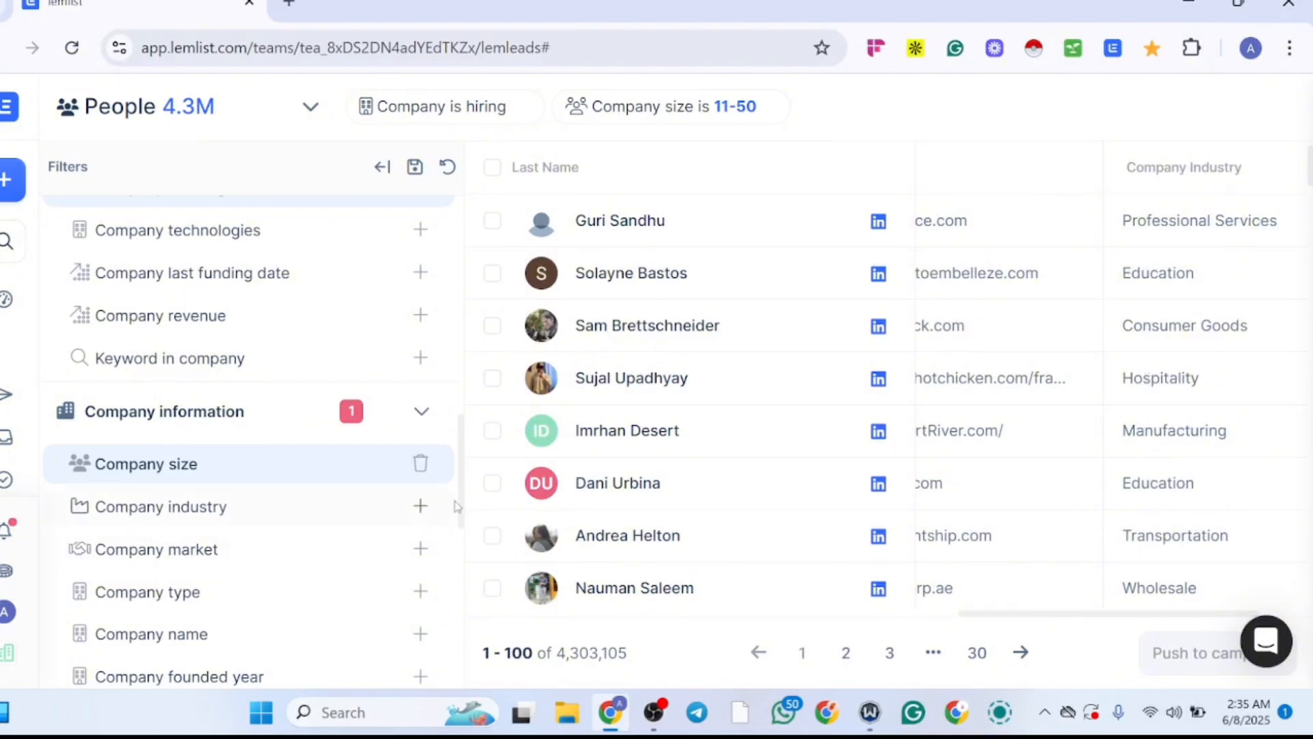
Step: Add a Company industry filter that includes the whole Real Estate category
{"action": "left_click", "coordinate": [420, 507]}
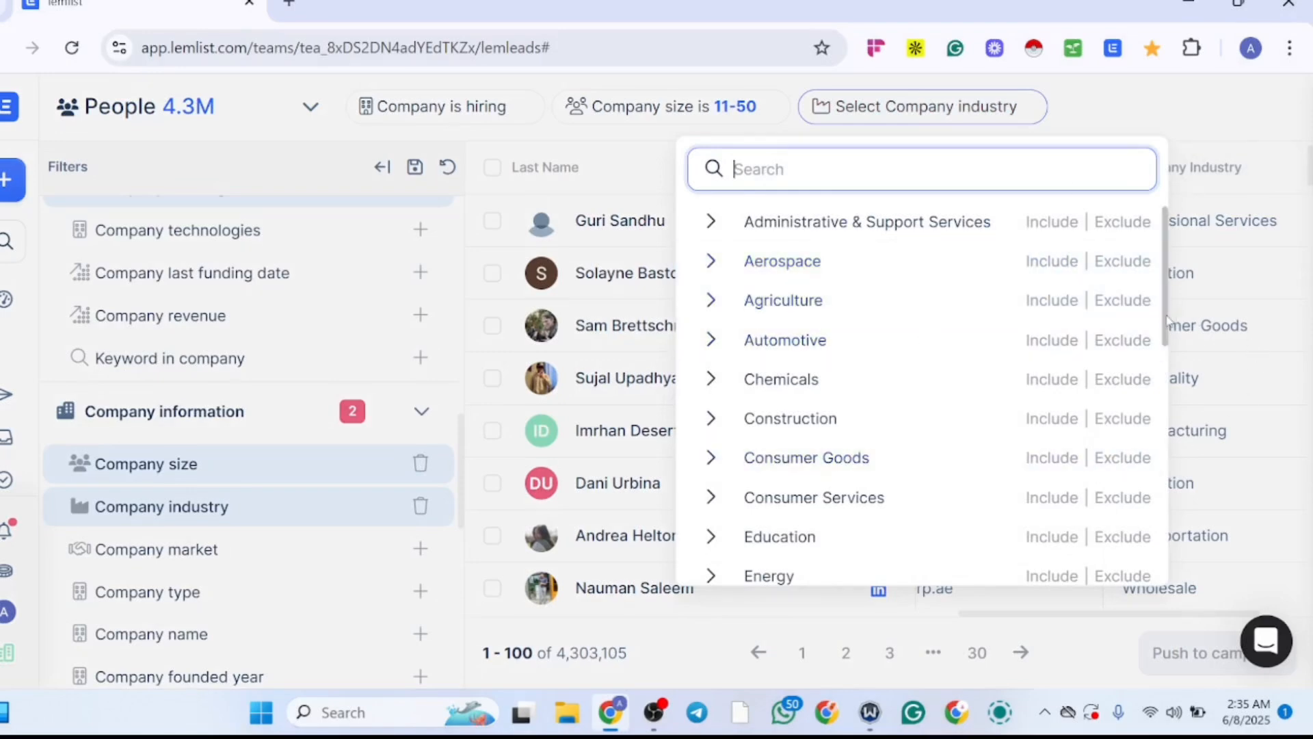
{"action": "mouse_move", "coordinate": [1176, 318]}
{"action": "left_mouse_down"}
{"action": "mouse_move", "coordinate": [1198, 643]}
{"action": "mouse_move", "coordinate": [1129, 301]}
{"action": "mouse_move", "coordinate": [1137, 402]}
{"action": "mouse_move", "coordinate": [1178, 553]}
{"action": "mouse_move", "coordinate": [1129, 398]}
{"action": "mouse_move", "coordinate": [1125, 421]}
{"action": "mouse_move", "coordinate": [1114, 301]}
{"action": "mouse_move", "coordinate": [1134, 426]}
{"action": "left_mouse_up"}
{"action": "scroll", "coordinate": [1133, 426], "scroll_direction": "down", "scroll_amount": 4}
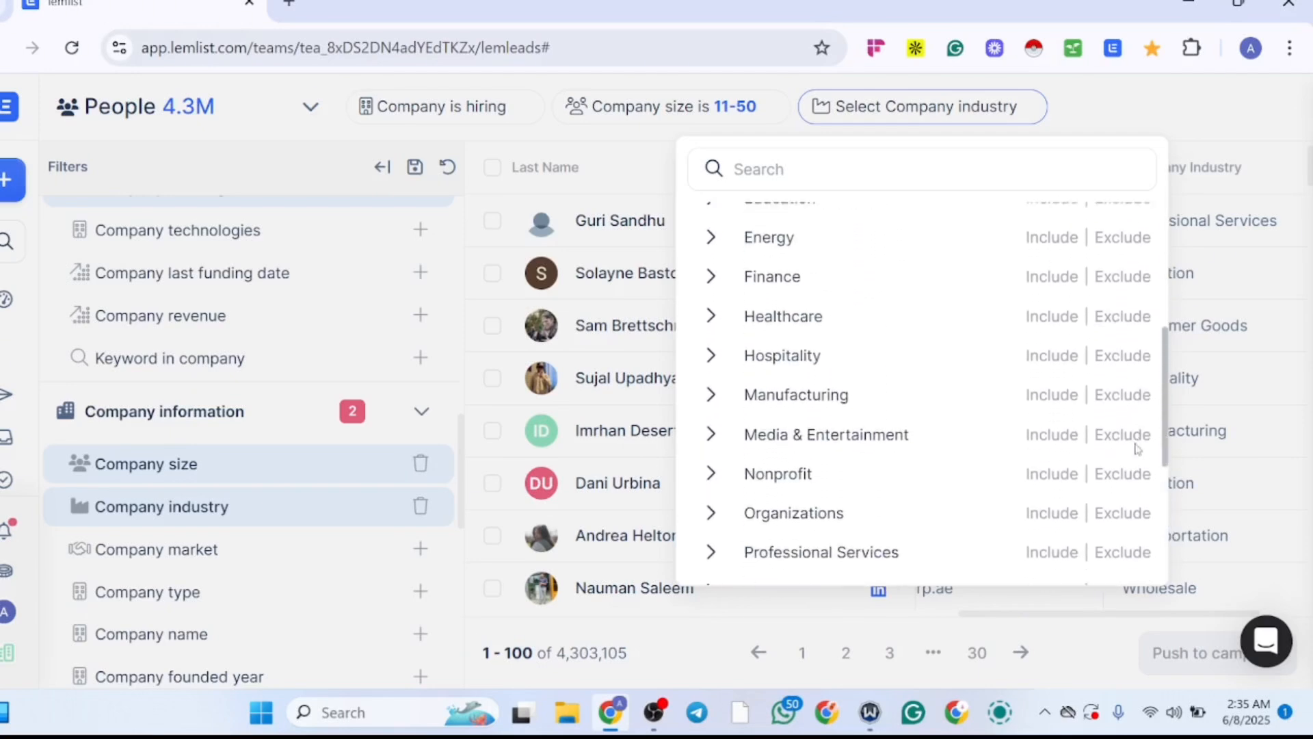
{"action": "left_click", "coordinate": [1053, 441]}
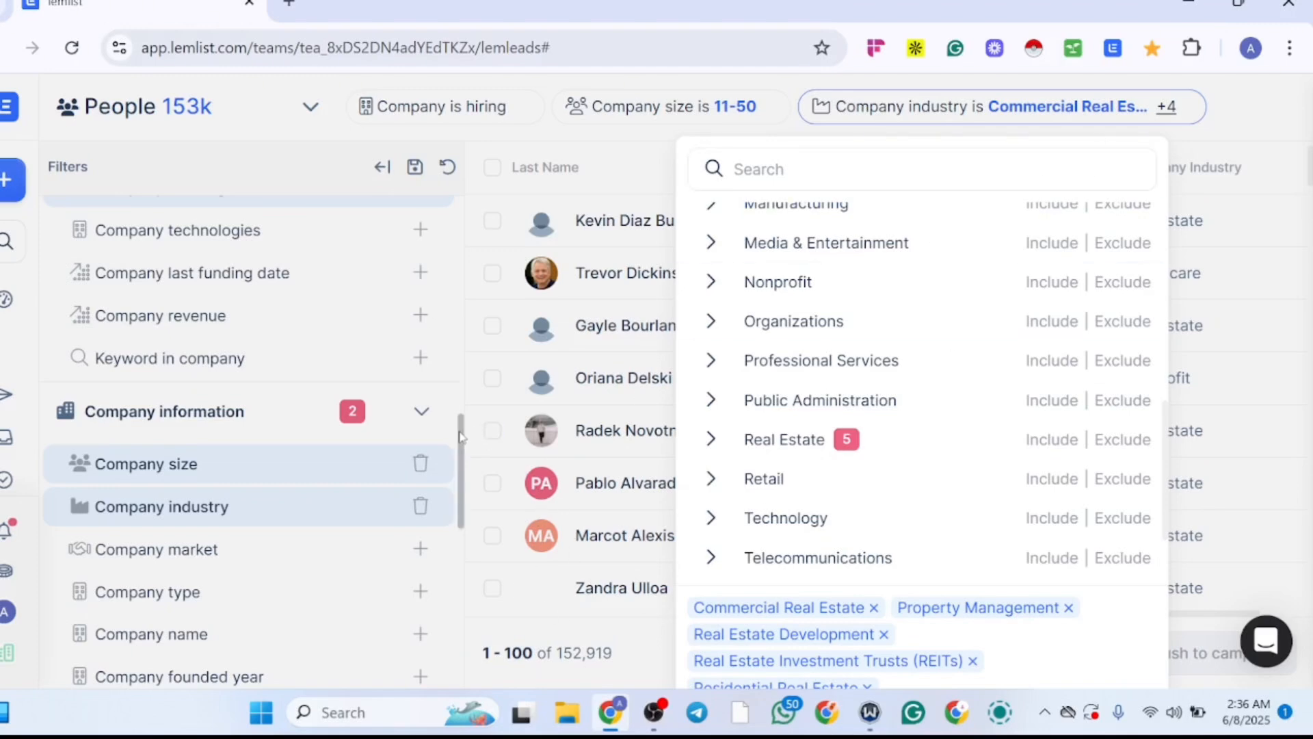
{"action": "left_click_drag", "start_coordinate": [461, 433], "coordinate": [457, 441]}
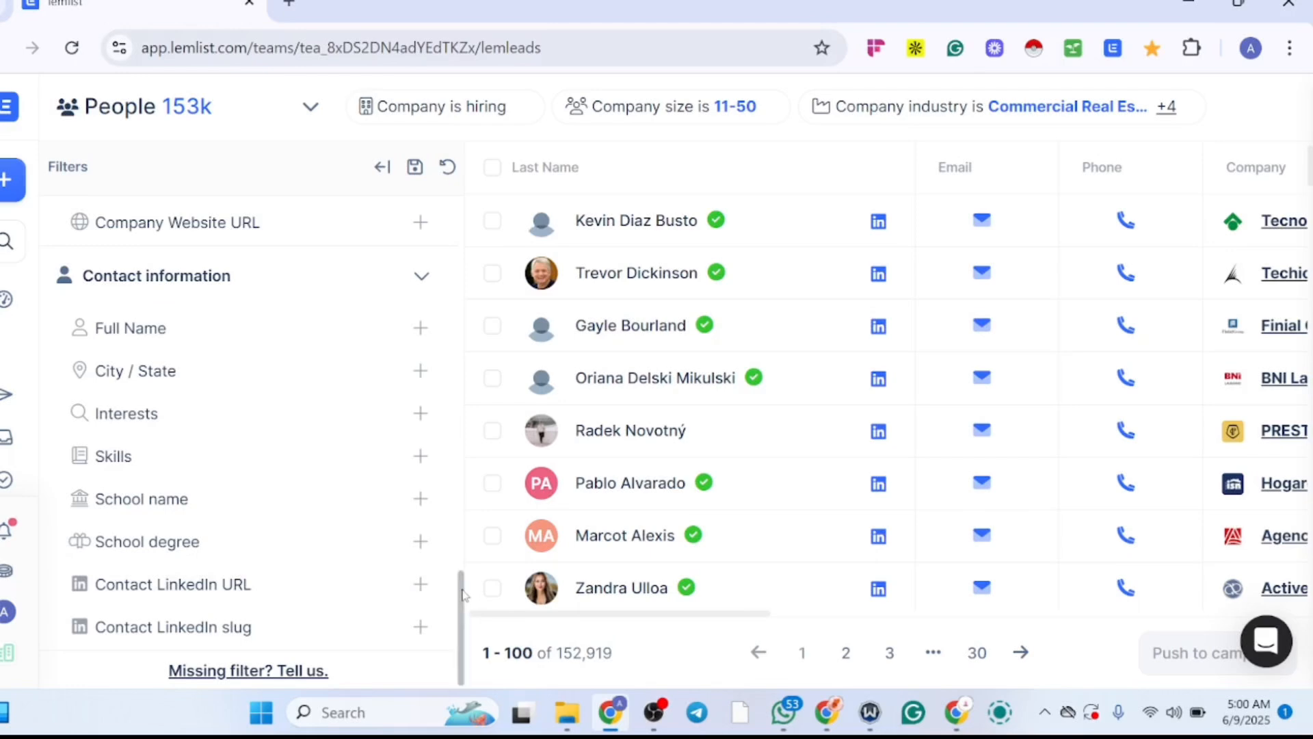
Step: Add a Company region filter that includes West Africa
{"action": "left_click_drag", "start_coordinate": [462, 594], "coordinate": [461, 491]}
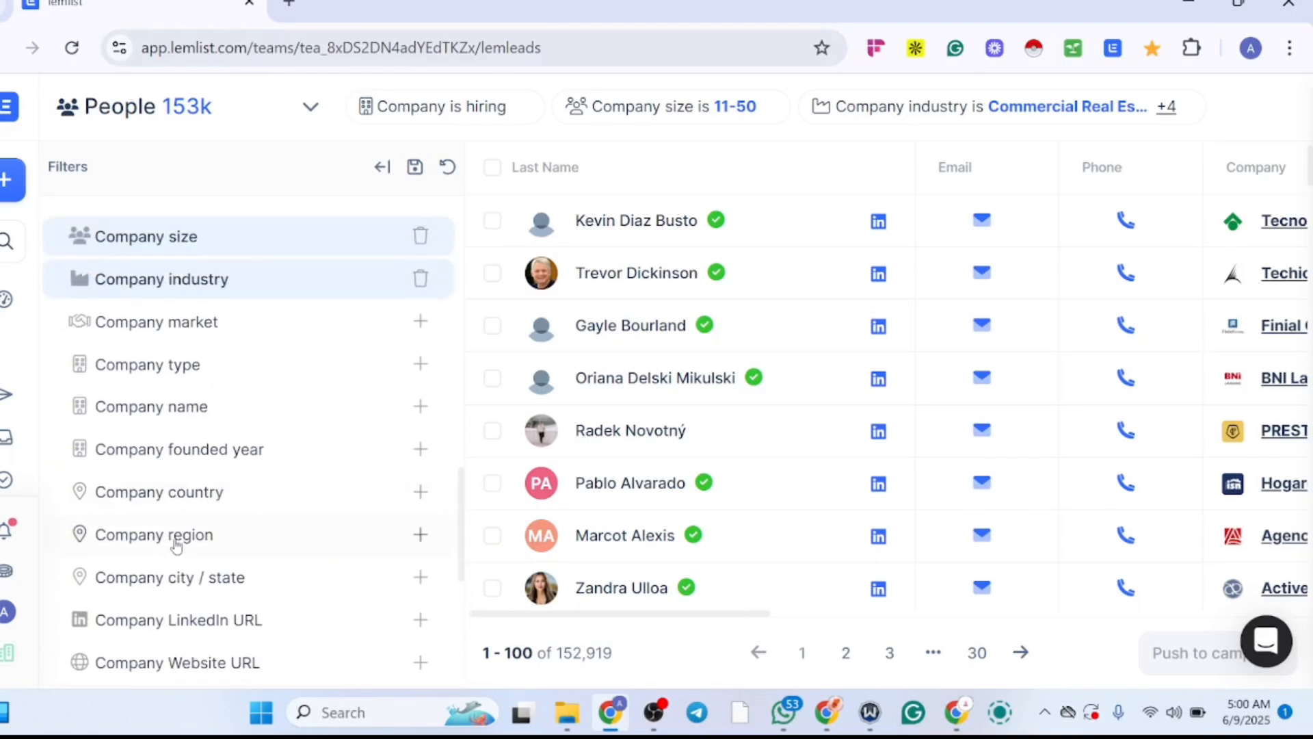
{"action": "left_click", "coordinate": [421, 535]}
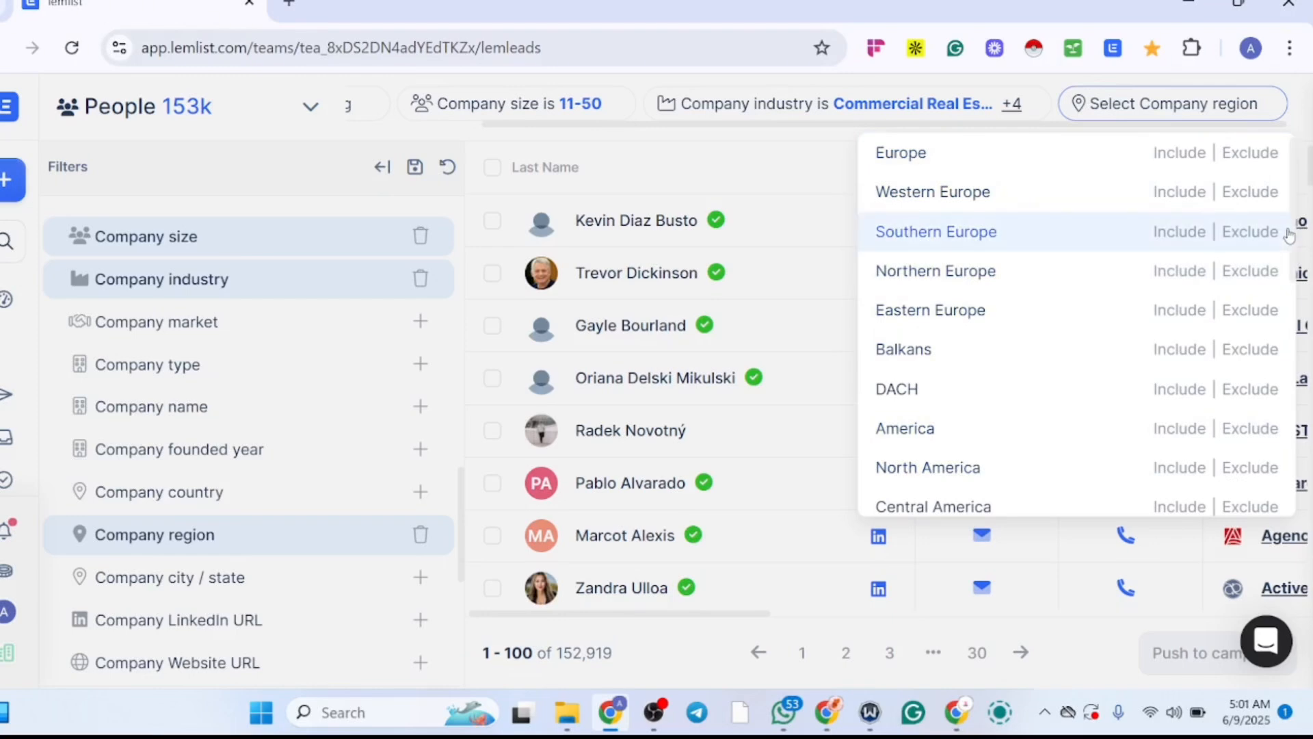
{"action": "left_click_drag", "start_coordinate": [1295, 238], "coordinate": [1308, 364]}
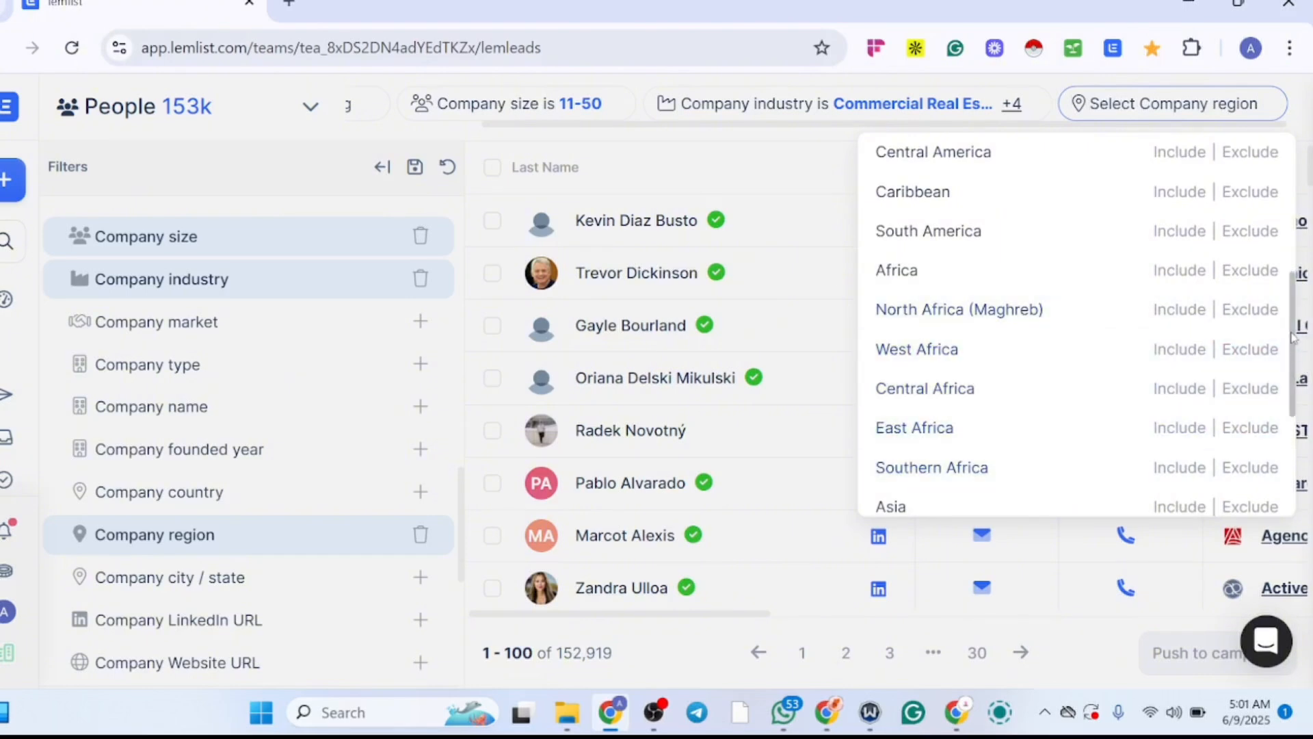
{"action": "left_click_drag", "start_coordinate": [1292, 337], "coordinate": [1293, 414]}
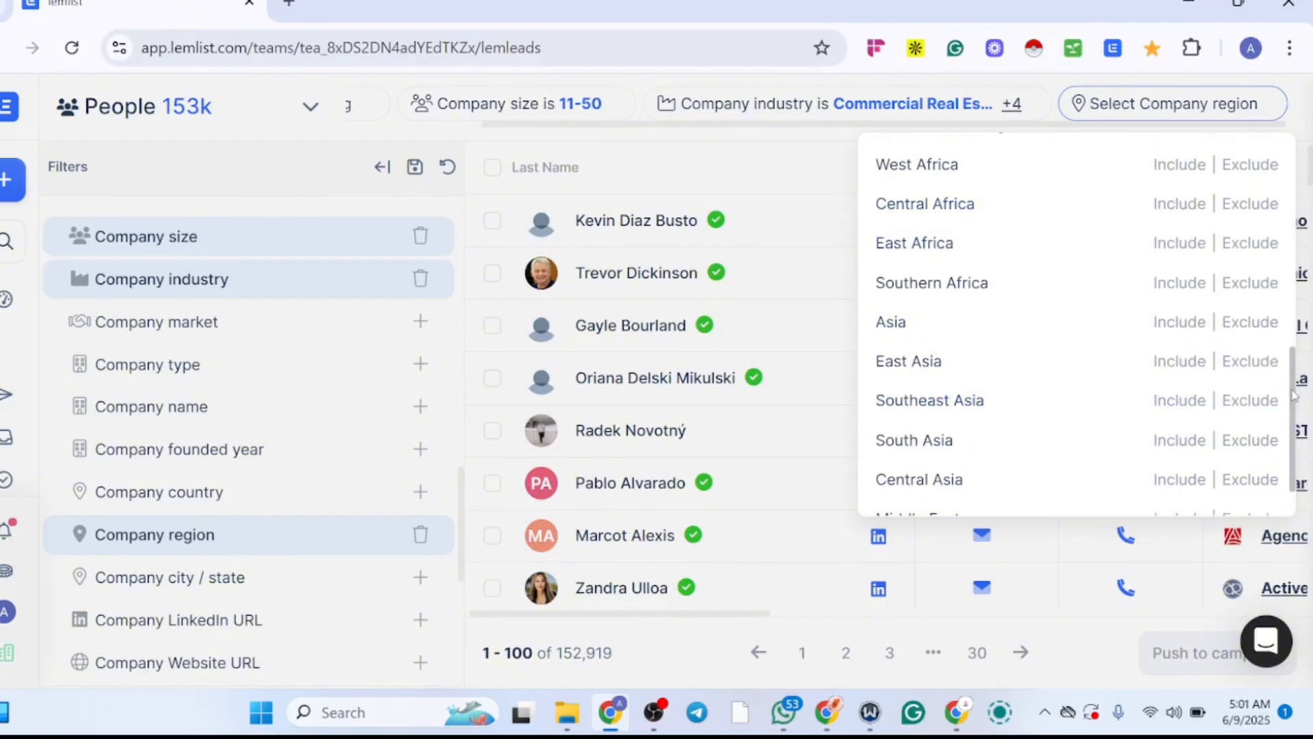
{"action": "scroll", "coordinate": [1293, 403], "scroll_direction": "up", "scroll_amount": 2}
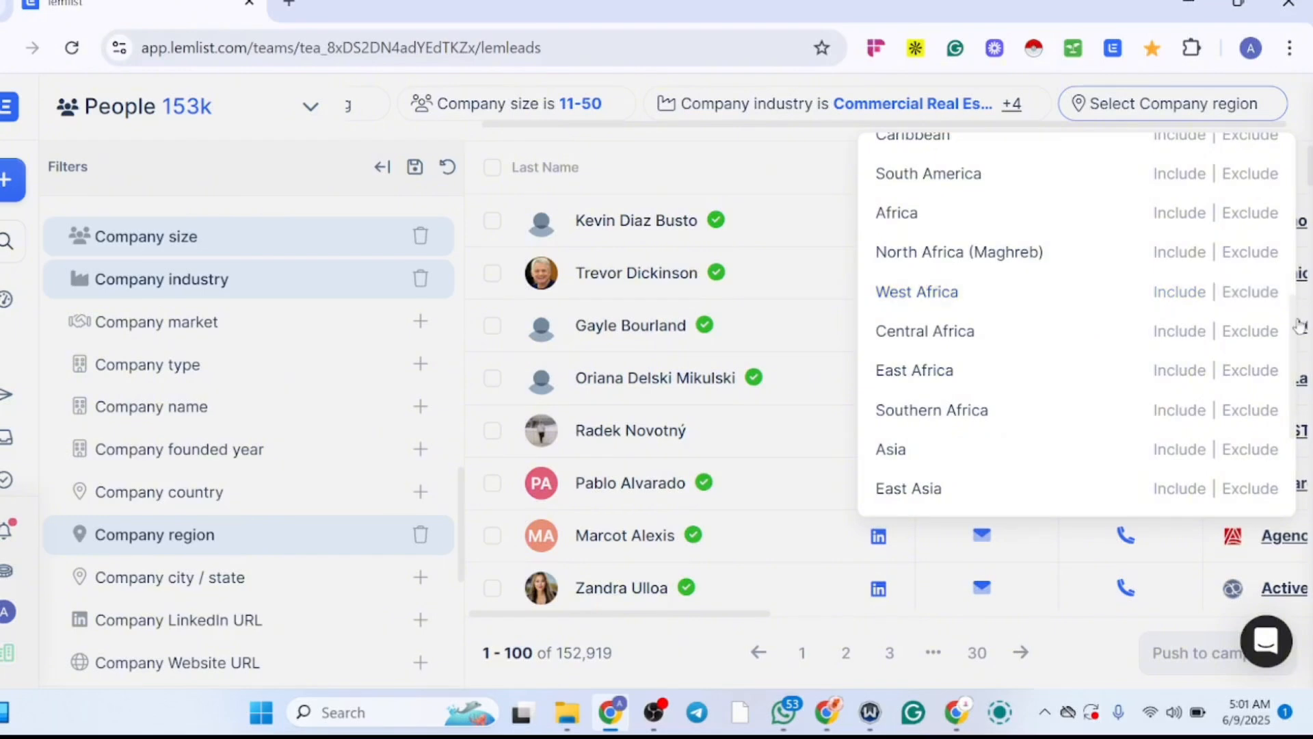
{"action": "scroll", "coordinate": [1300, 397], "scroll_direction": "down", "scroll_amount": 1}
{"action": "scroll", "coordinate": [1299, 397], "scroll_direction": "down", "scroll_amount": 3}
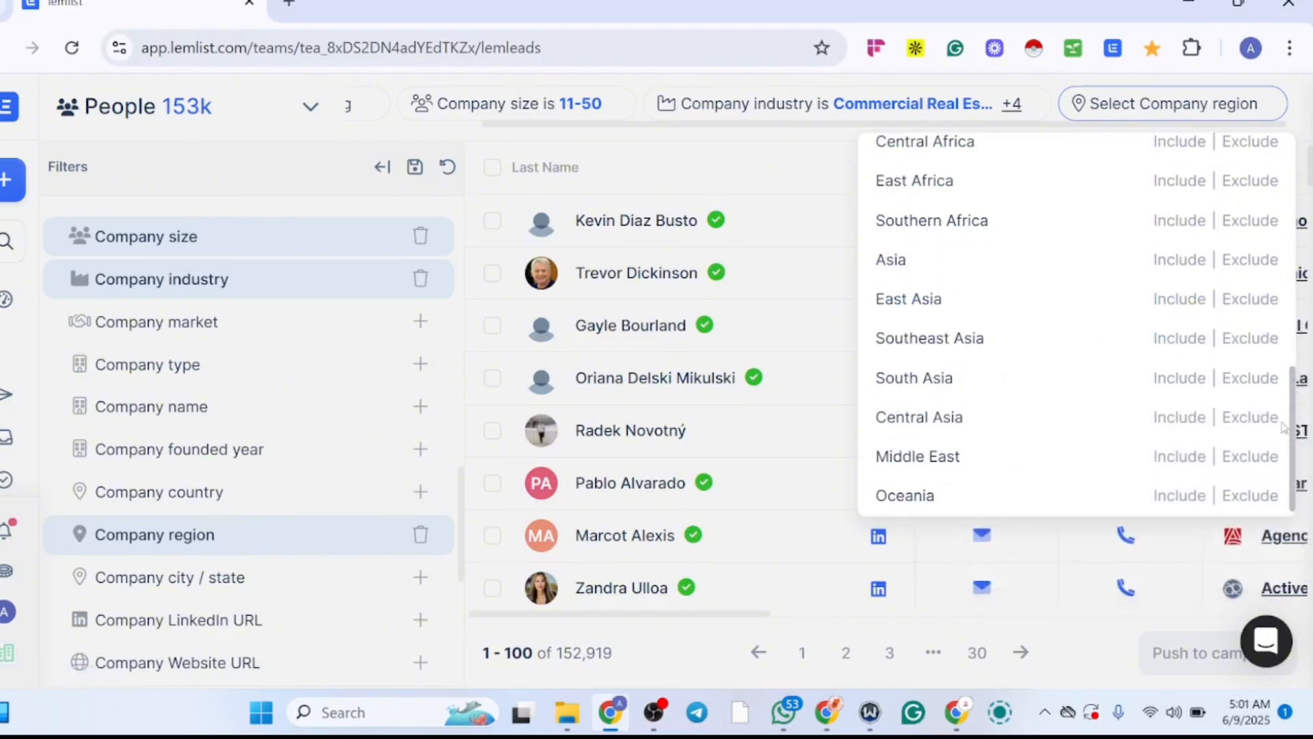
{"action": "scroll", "coordinate": [1163, 383], "scroll_direction": "up", "scroll_amount": 2}
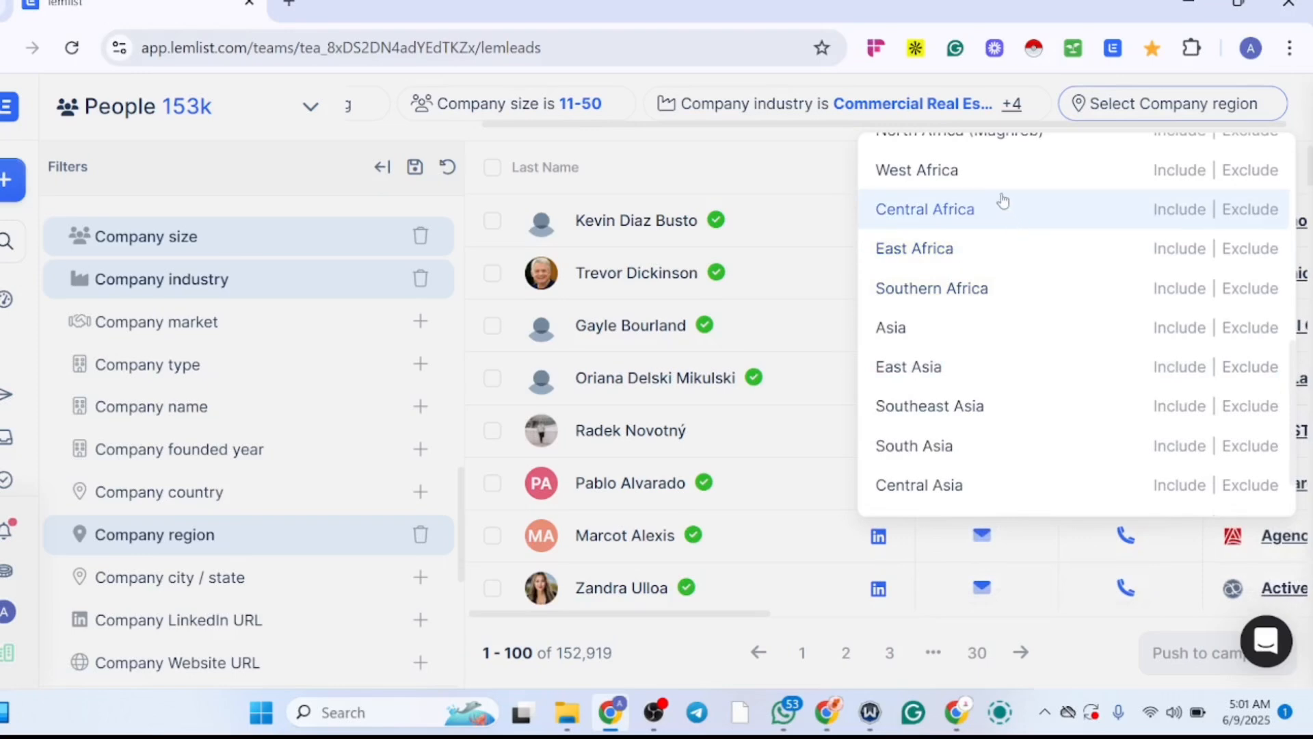
{"action": "left_click", "coordinate": [1178, 172]}
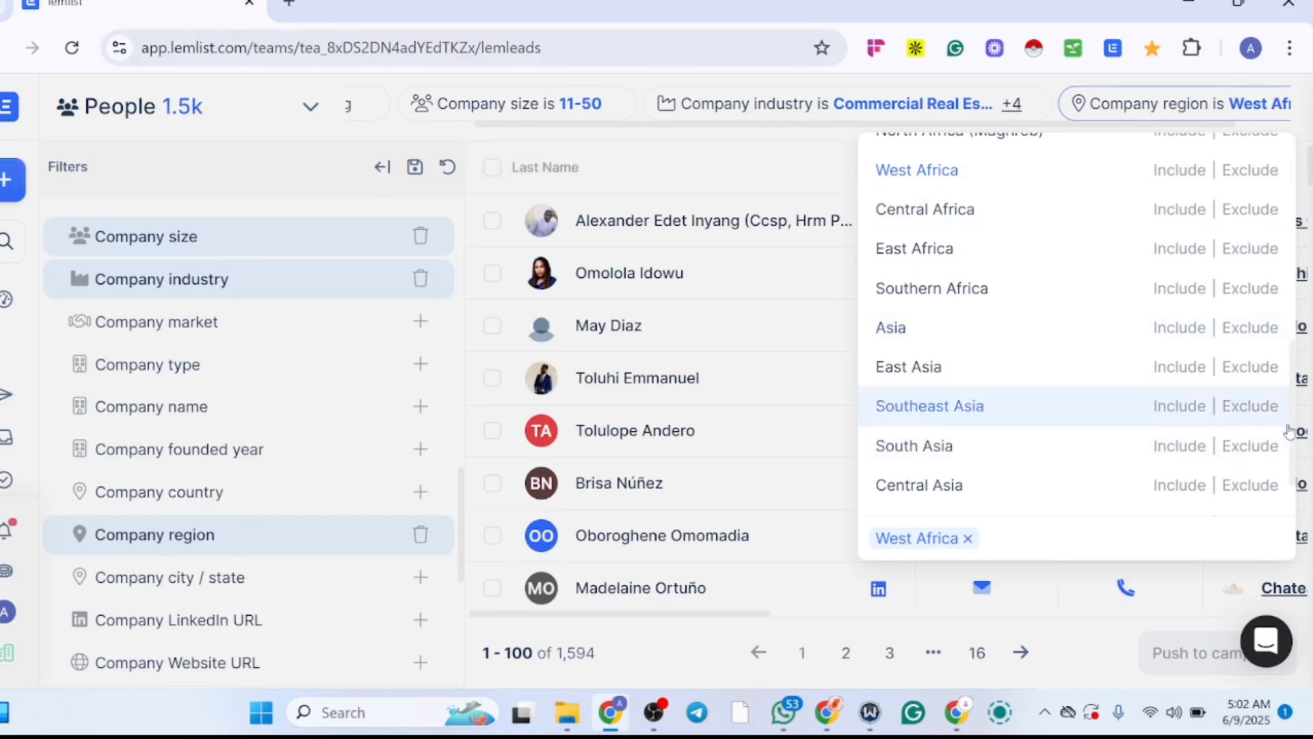
Step: Include Africa in the Company region filter and check the filtered leads' company size and website columns
{"action": "left_click_drag", "start_coordinate": [1295, 435], "coordinate": [1281, 343]}
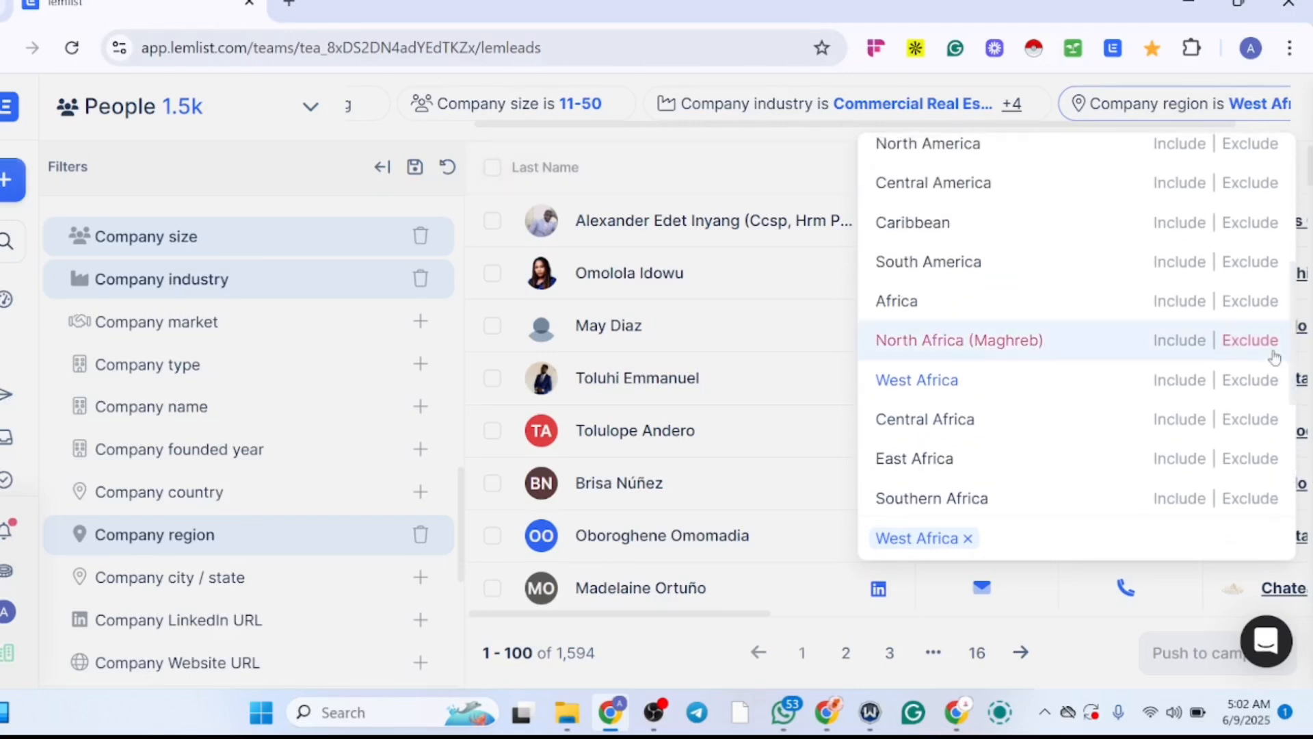
{"action": "left_click", "coordinate": [1182, 304]}
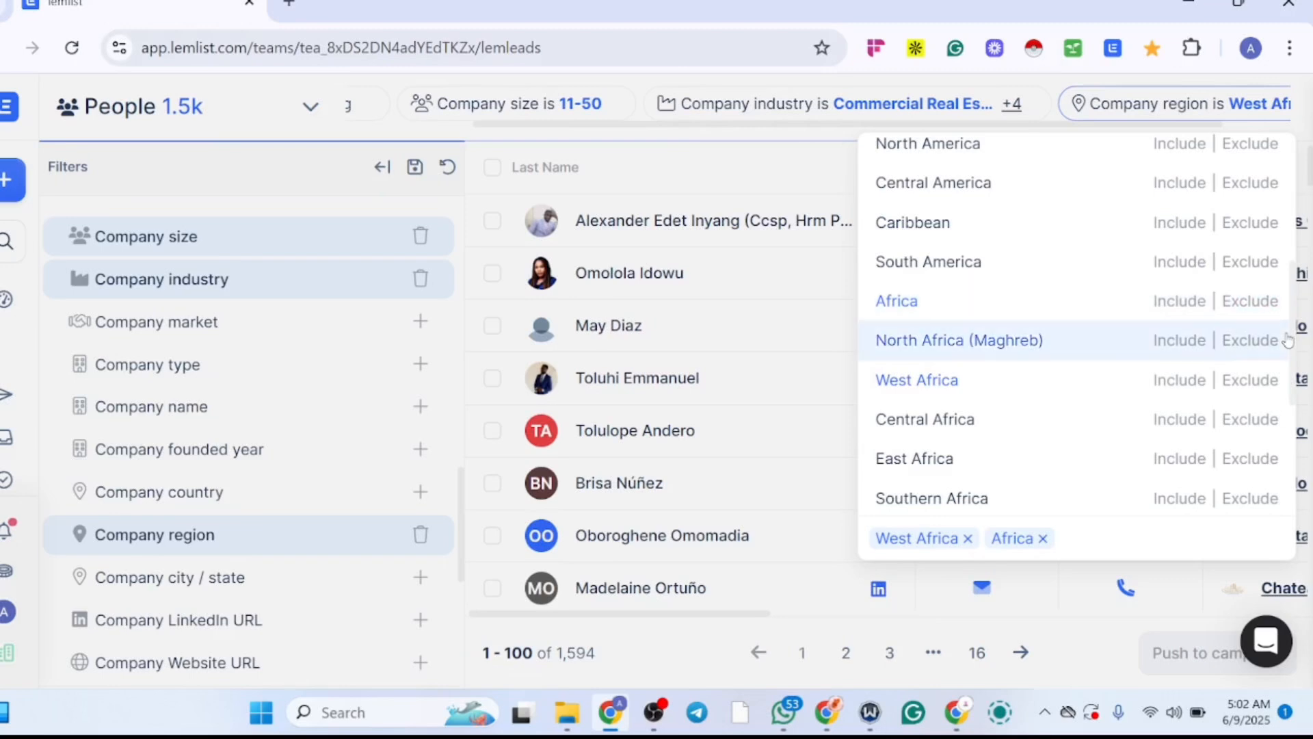
{"action": "left_click_drag", "start_coordinate": [1290, 330], "coordinate": [1262, 231]}
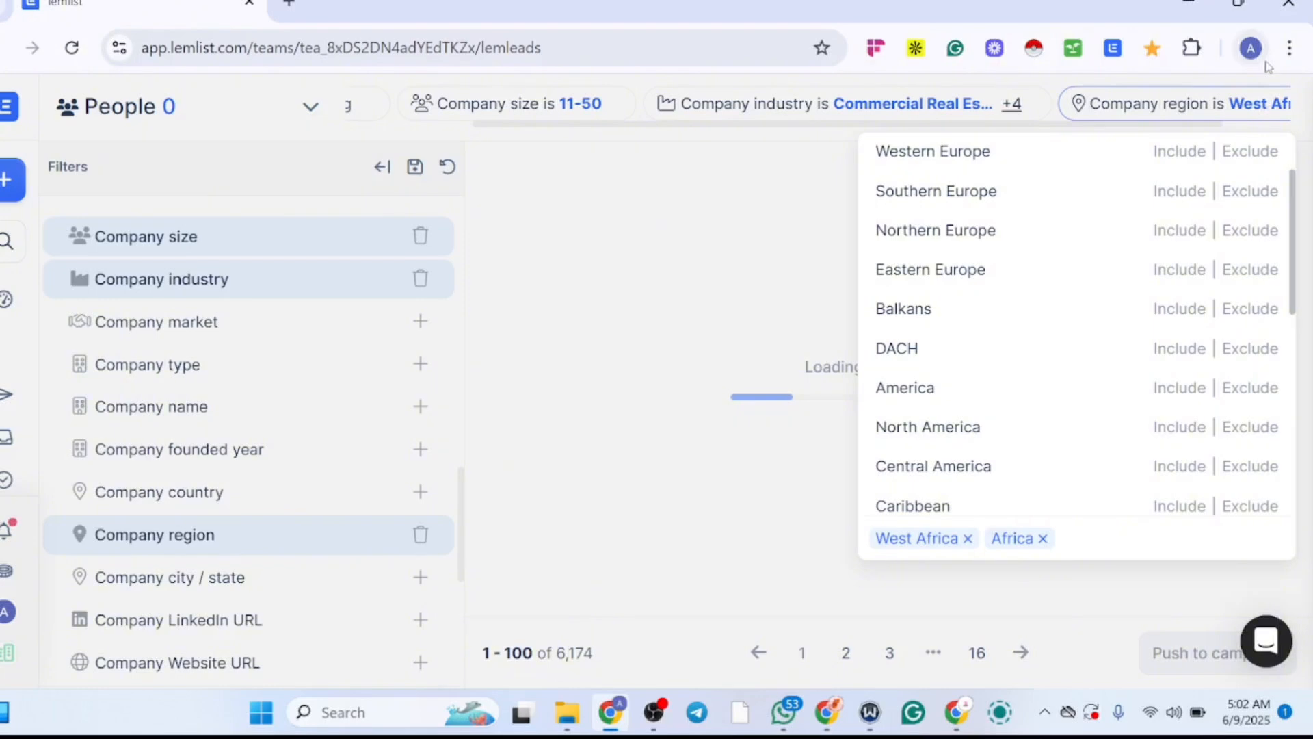
{"action": "left_click", "coordinate": [1250, 48]}
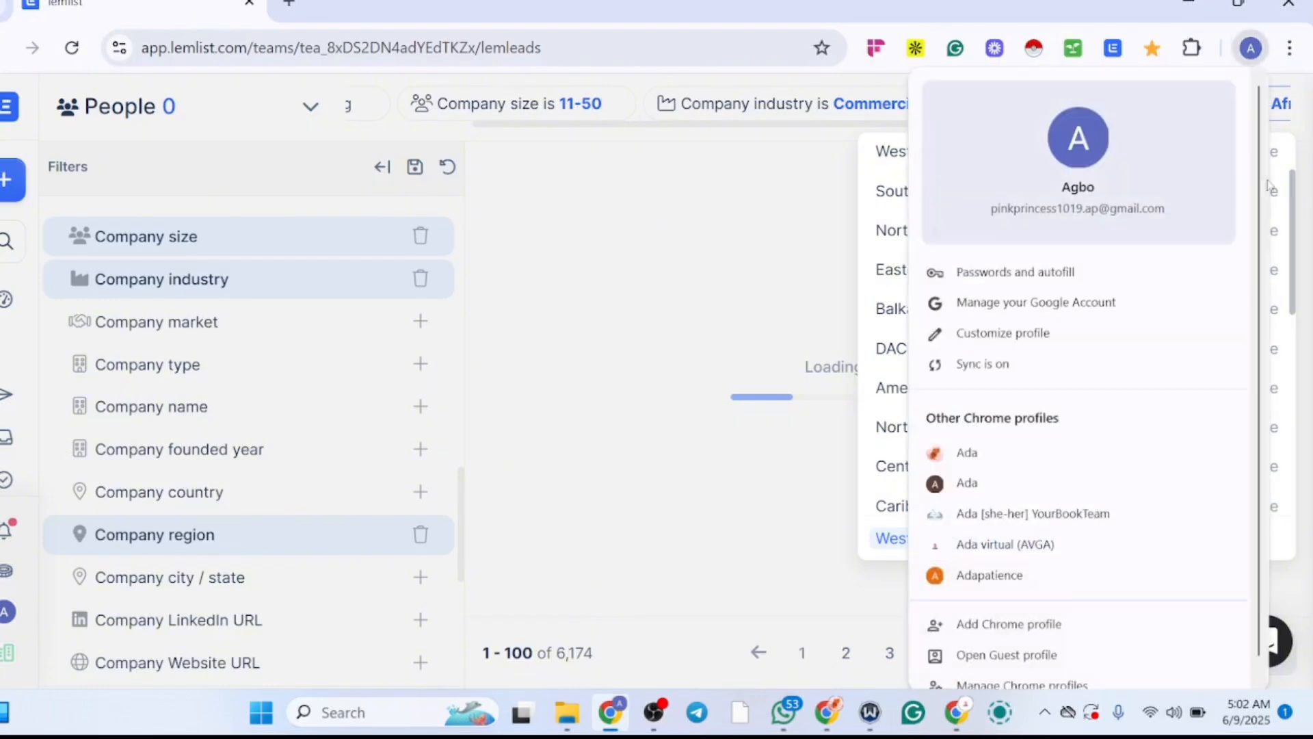
{"action": "left_click", "coordinate": [819, 180]}
{"action": "scroll", "coordinate": [1236, 205], "scroll_direction": "up", "scroll_amount": 1}
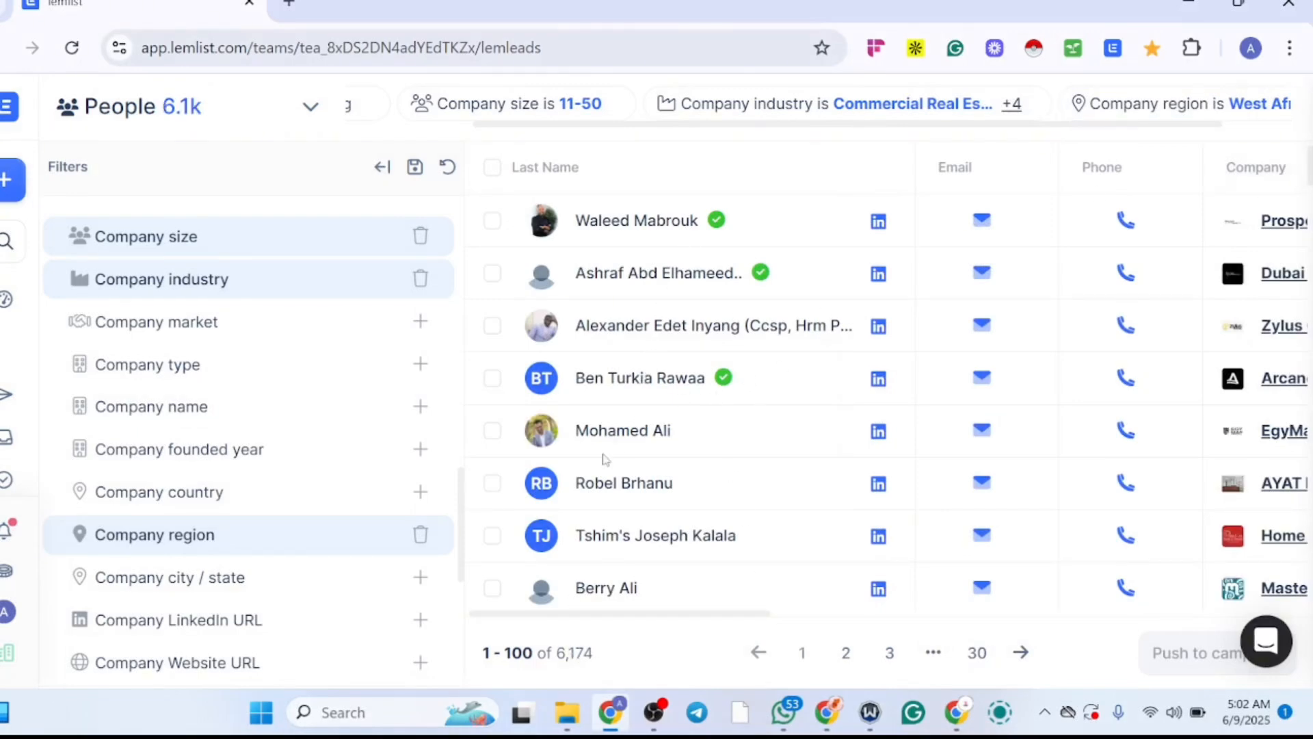
{"action": "left_click_drag", "start_coordinate": [591, 613], "coordinate": [841, 583]}
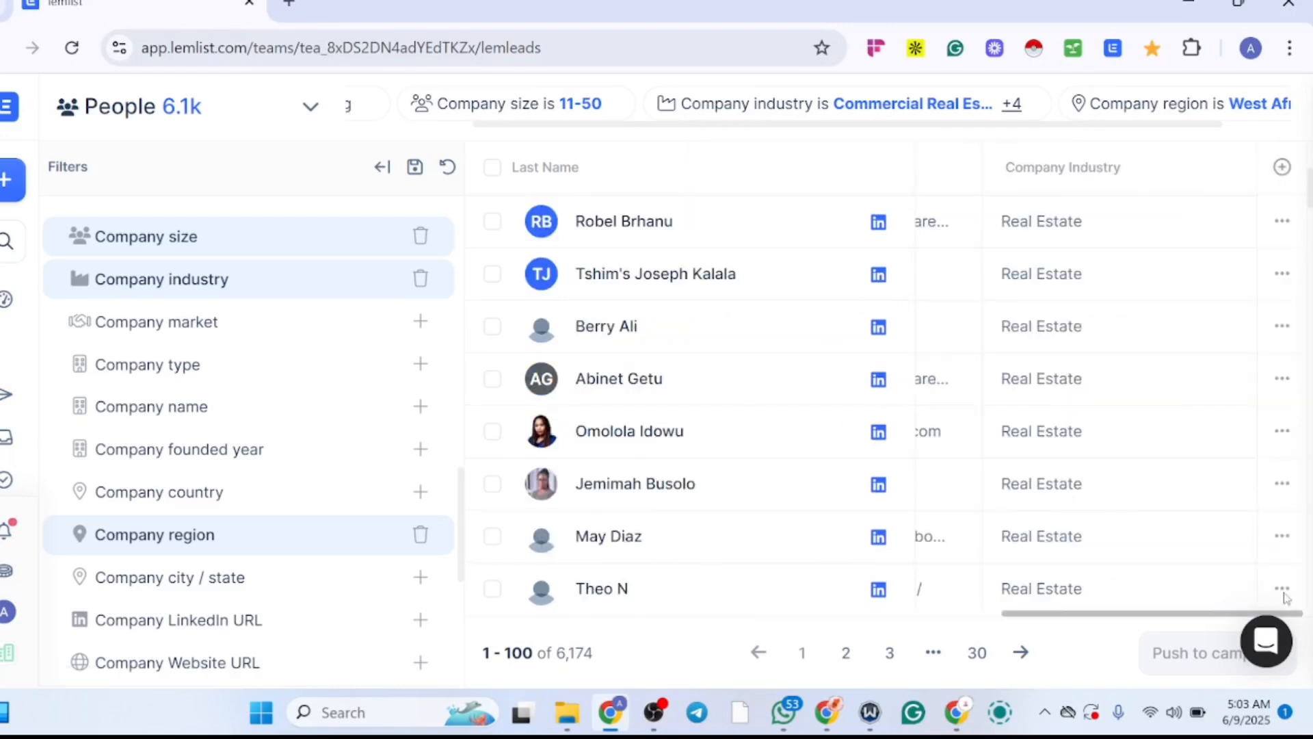
{"action": "left_click_drag", "start_coordinate": [1284, 593], "coordinate": [745, 716]}
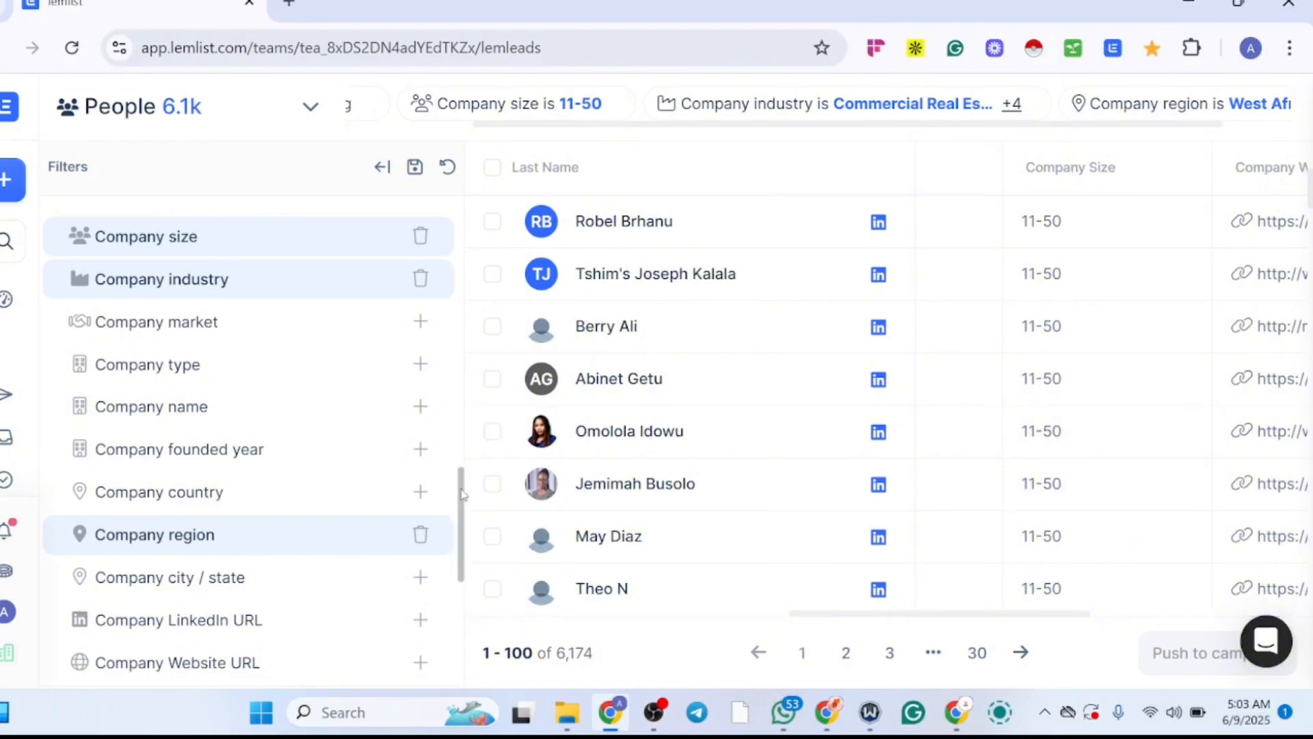
Step: Add a Company country filter that includes United States
{"action": "left_click_drag", "start_coordinate": [462, 494], "coordinate": [452, 531]}
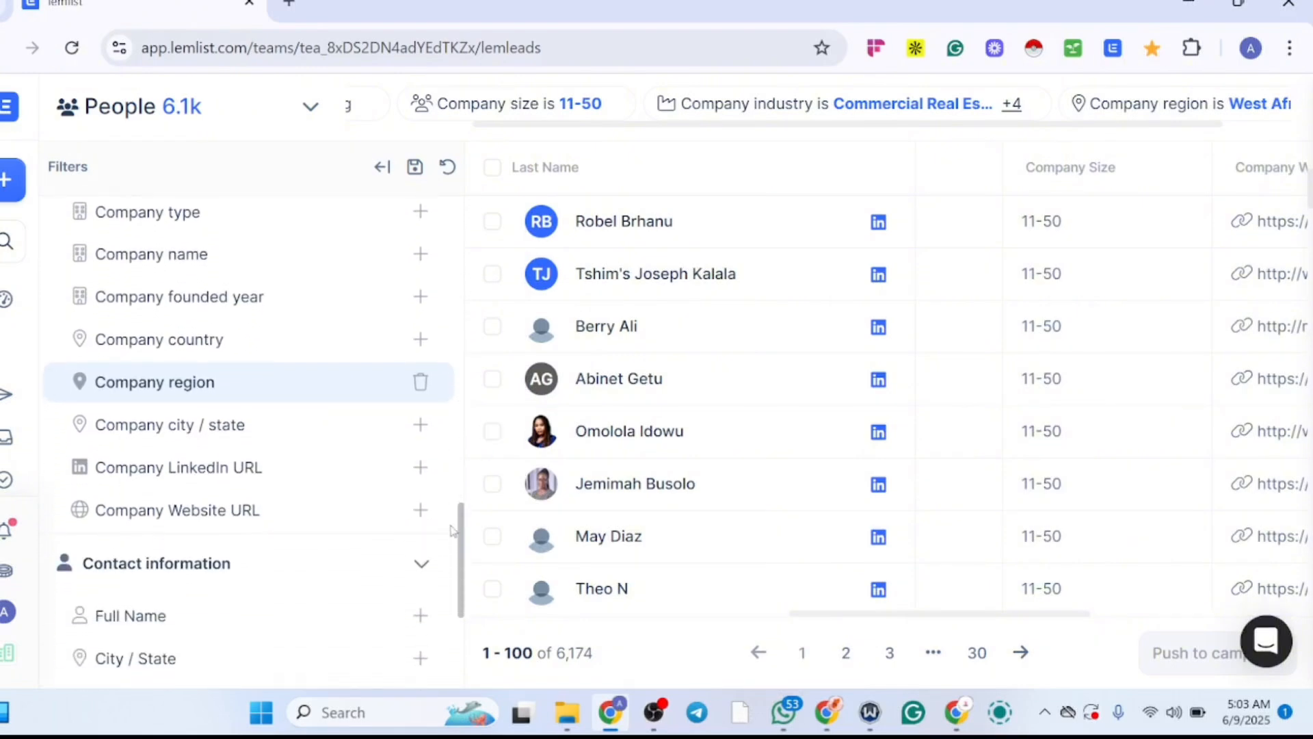
{"action": "left_click", "coordinate": [421, 425]}
{"action": "left_click", "coordinate": [425, 353]}
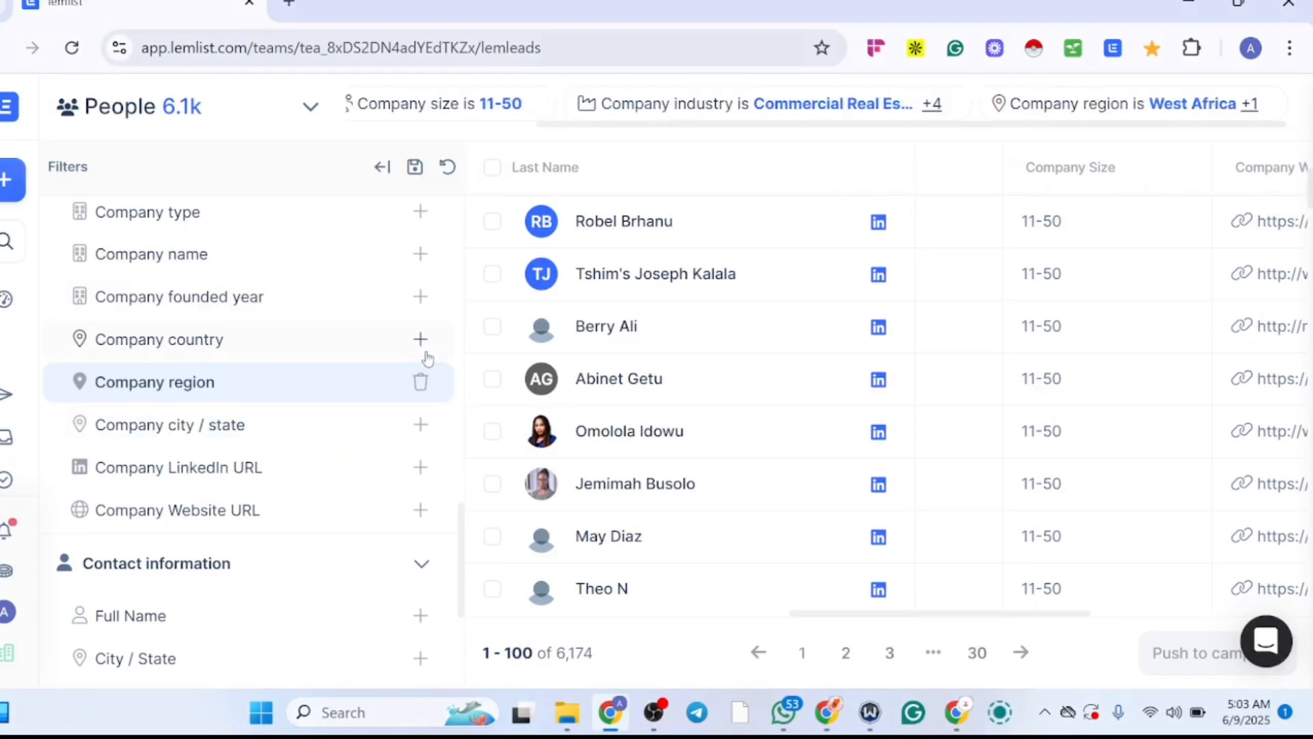
{"action": "left_click", "coordinate": [422, 345]}
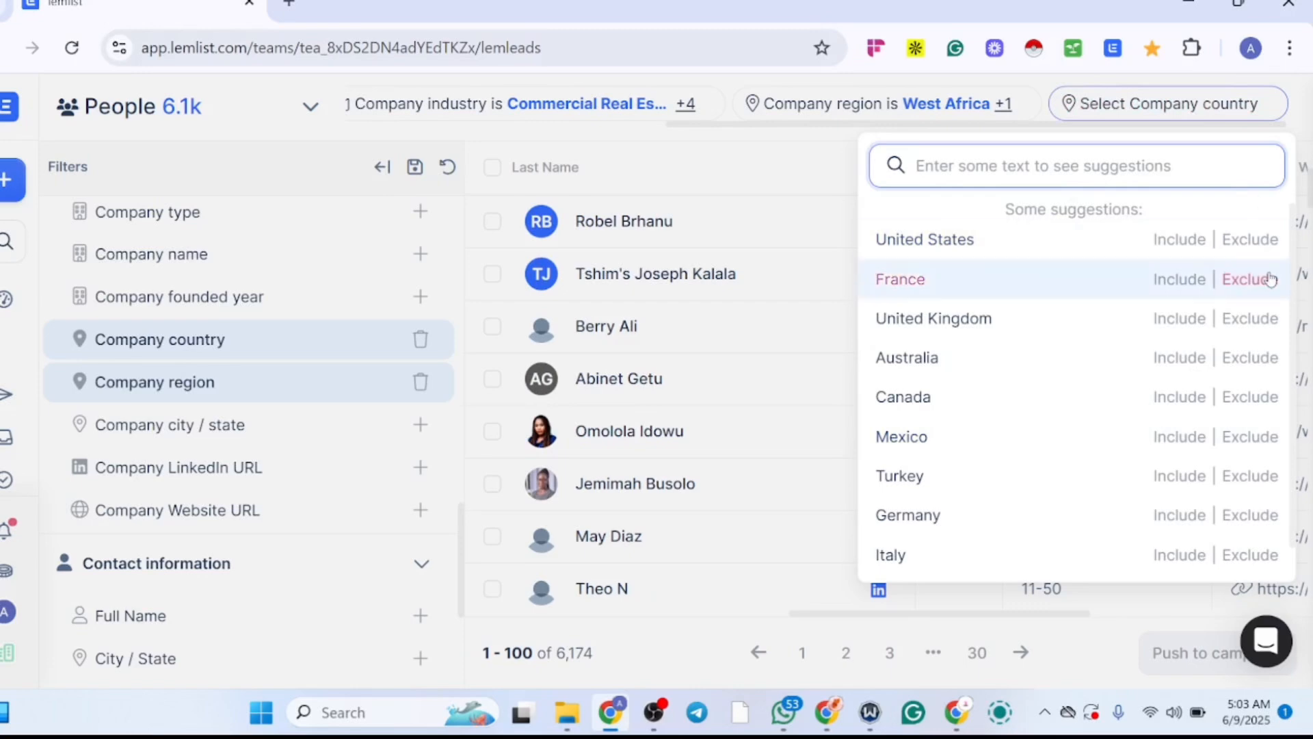
{"action": "scroll", "coordinate": [1295, 271], "scroll_direction": "down", "scroll_amount": 1}
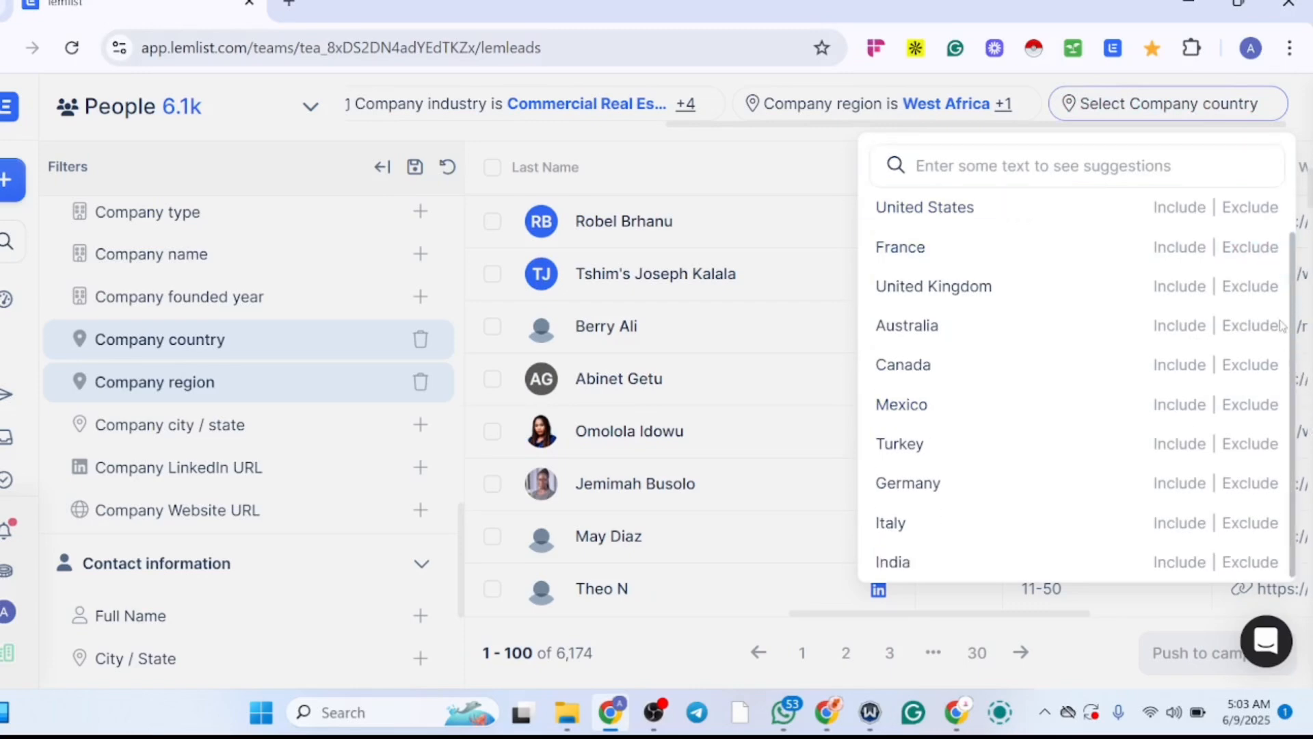
{"action": "left_click_drag", "start_coordinate": [1291, 349], "coordinate": [1295, 275]}
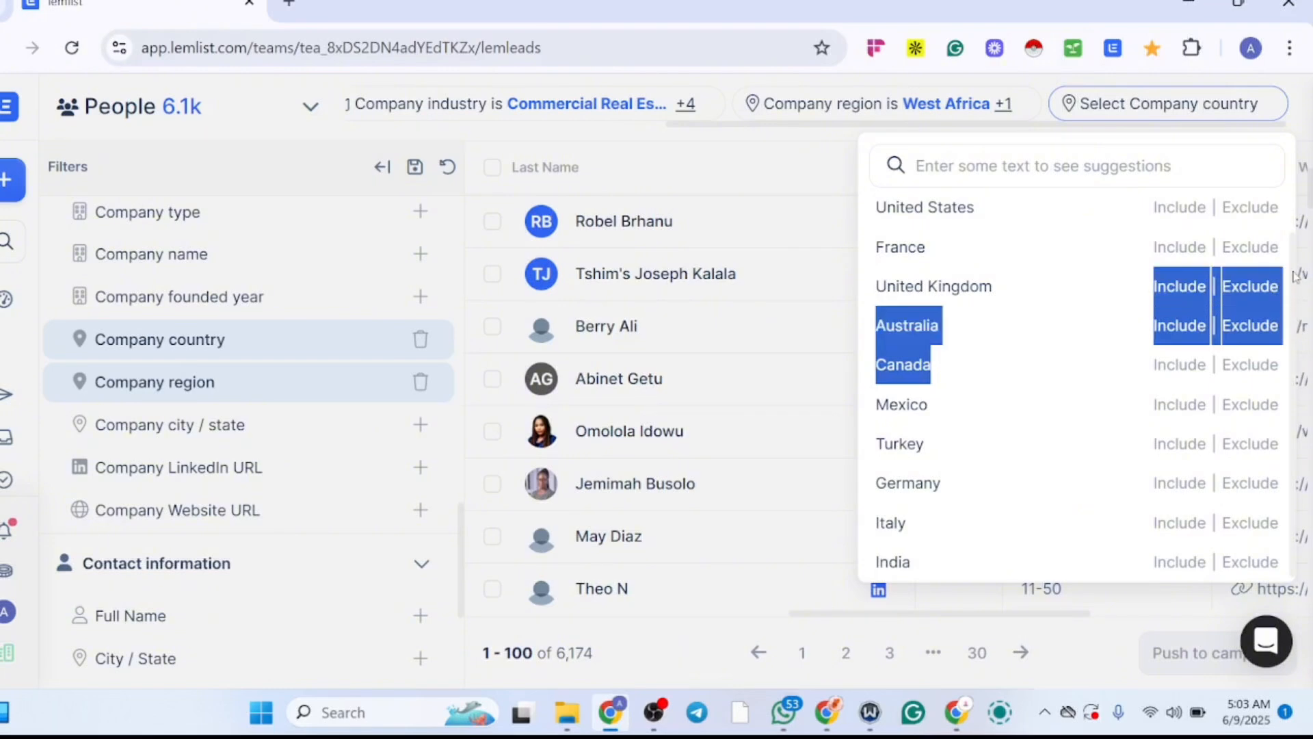
{"action": "left_click", "coordinate": [1092, 205]}
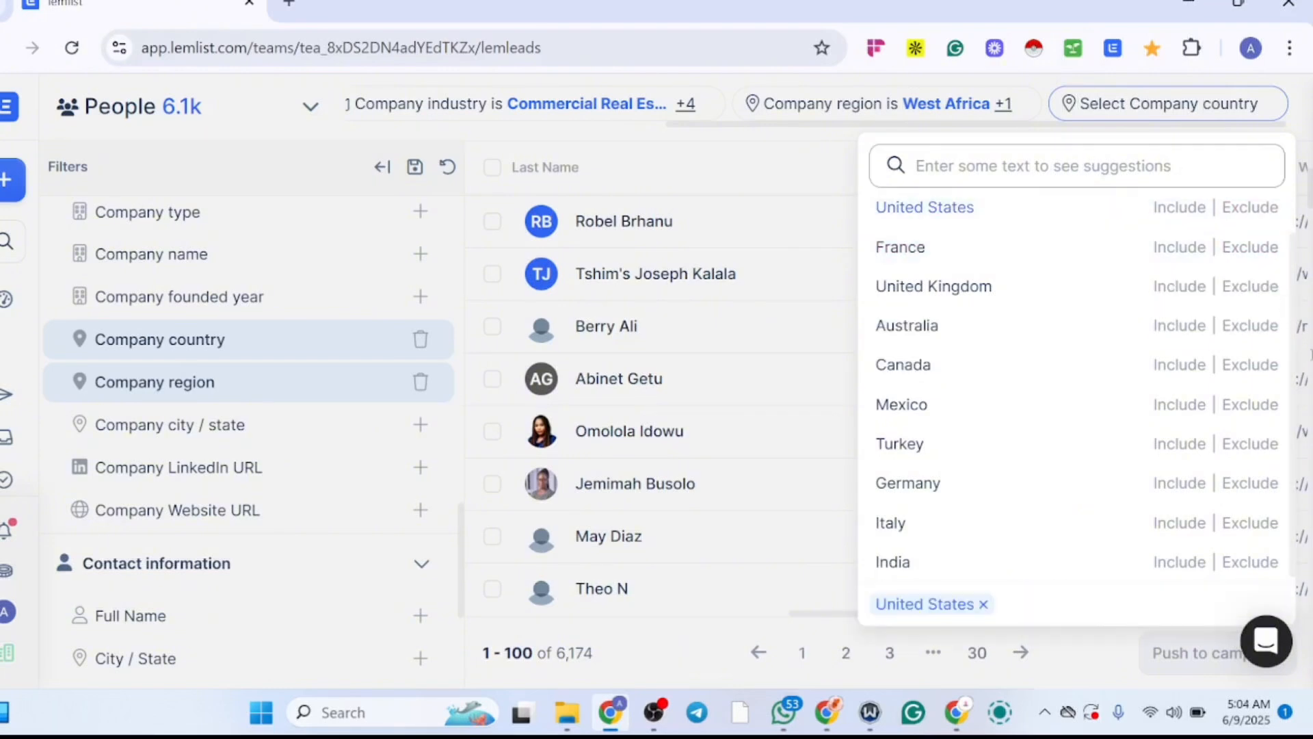
{"action": "left_click", "coordinate": [1284, 325]}
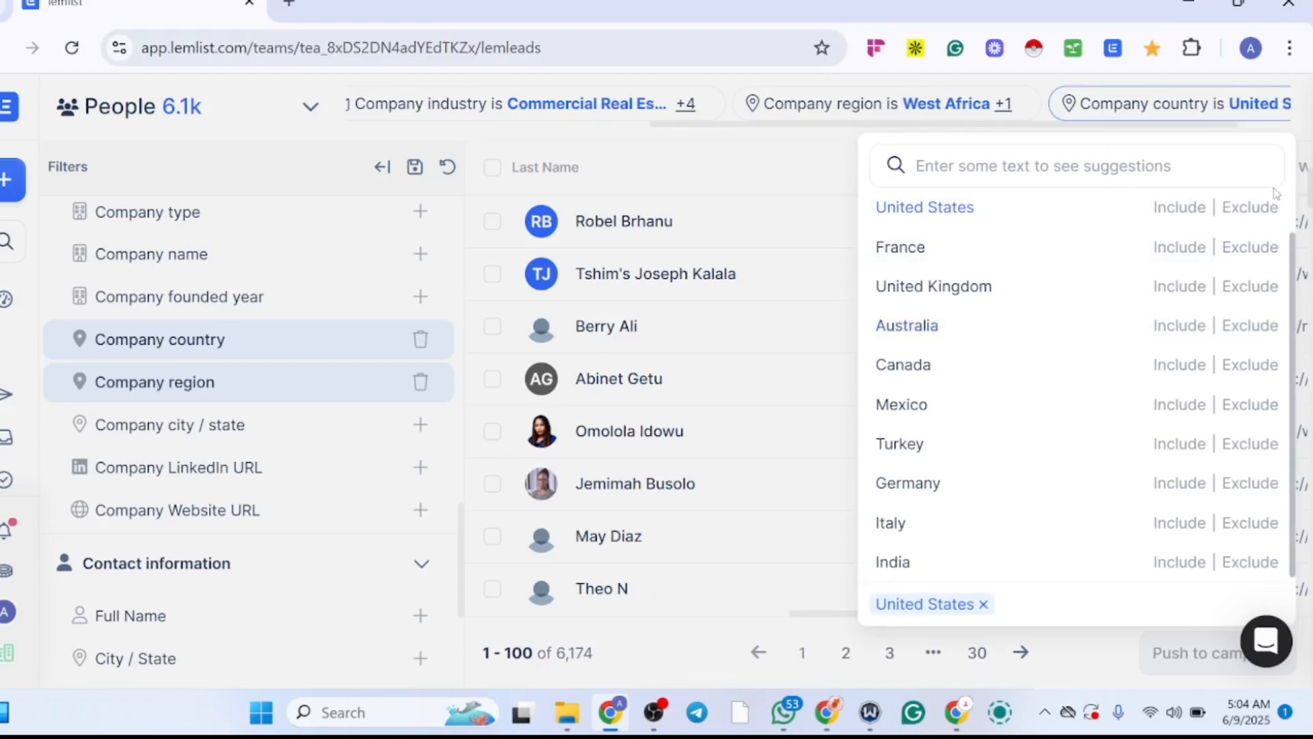
{"action": "scroll", "coordinate": [1293, 332], "scroll_direction": "down", "scroll_amount": 1}
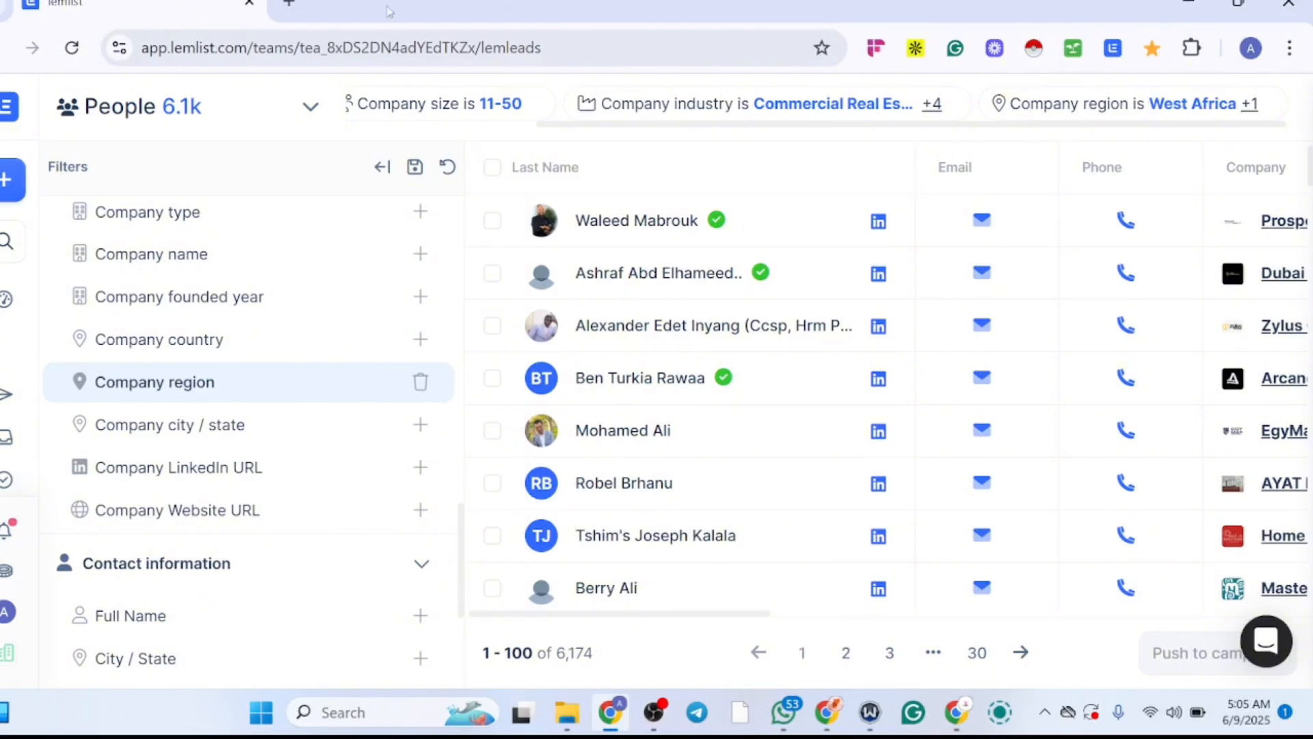
Step: Load the saved search Real Estate Leads and select all leads on the first results page
{"action": "left_click", "coordinate": [416, 169]}
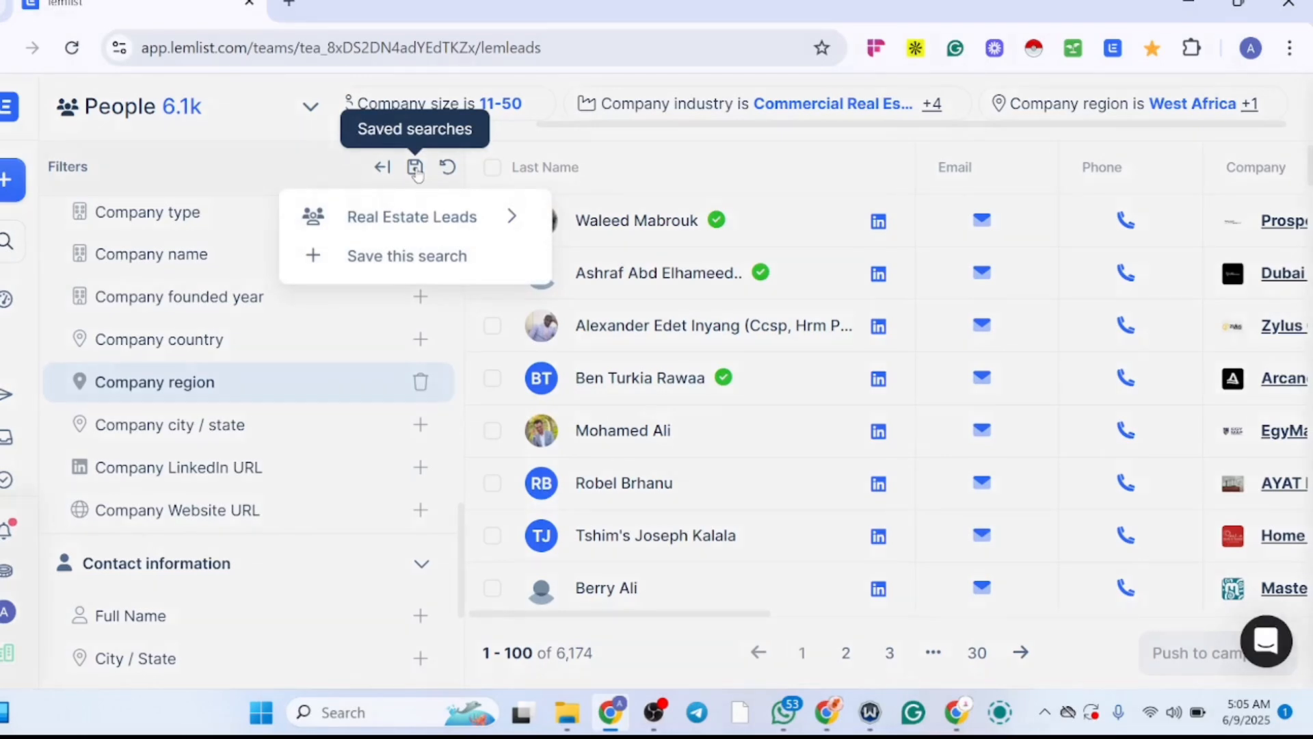
{"action": "left_click", "coordinate": [448, 228]}
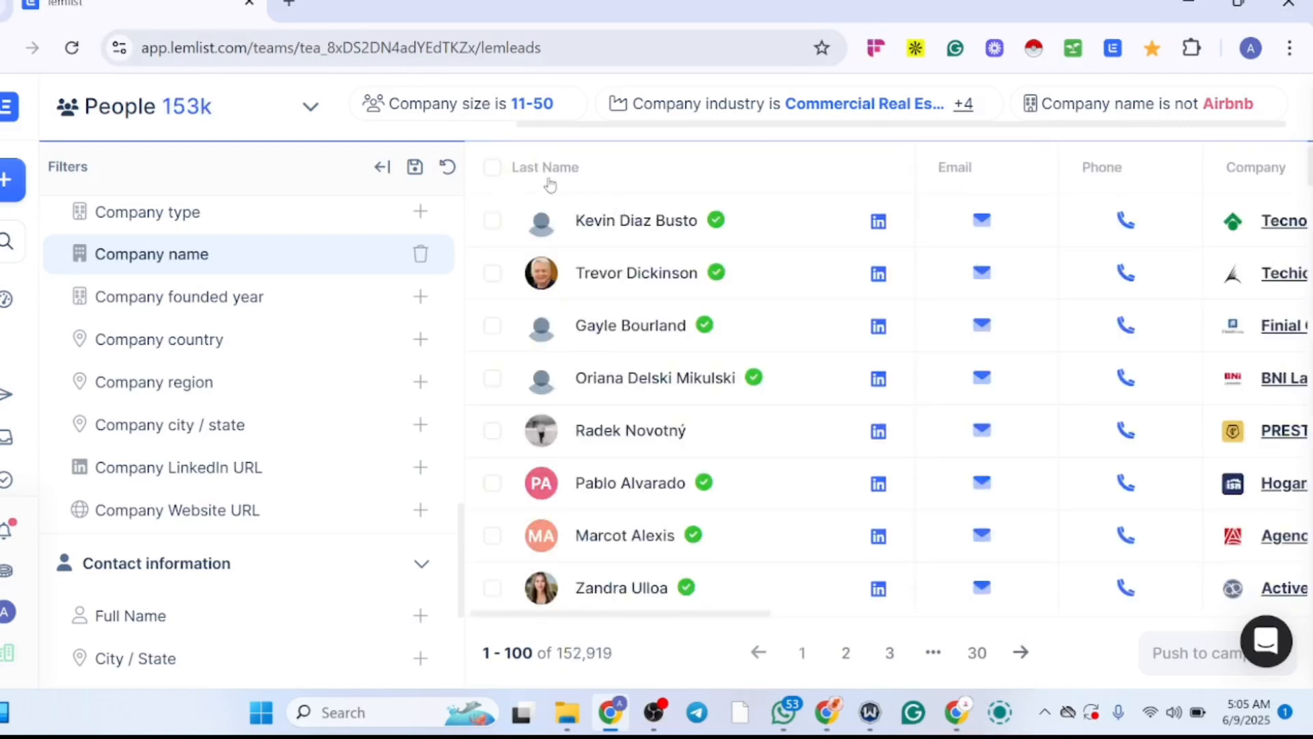
{"action": "left_click", "coordinate": [493, 168]}
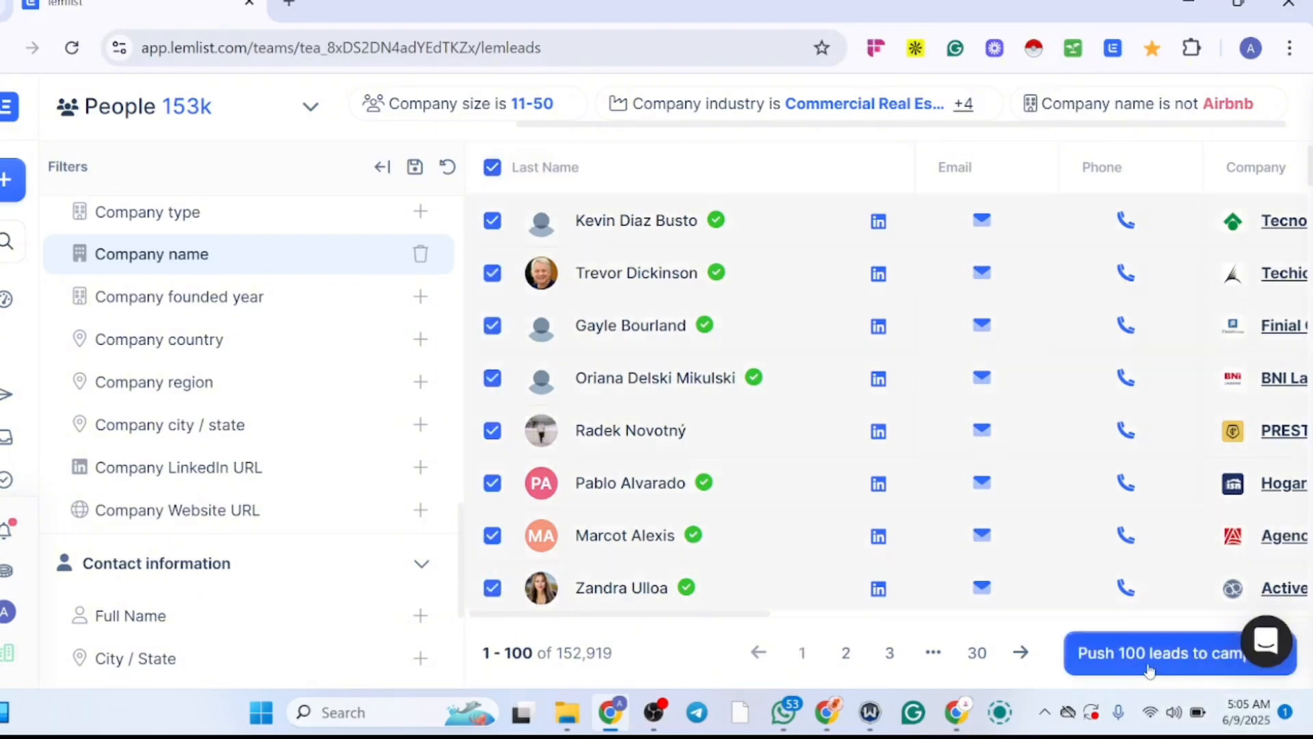
Step: Check the credit cost of finding verified emails when pushing the selected leads to a campaign, then cancel the push
{"action": "left_click", "coordinate": [1194, 662]}
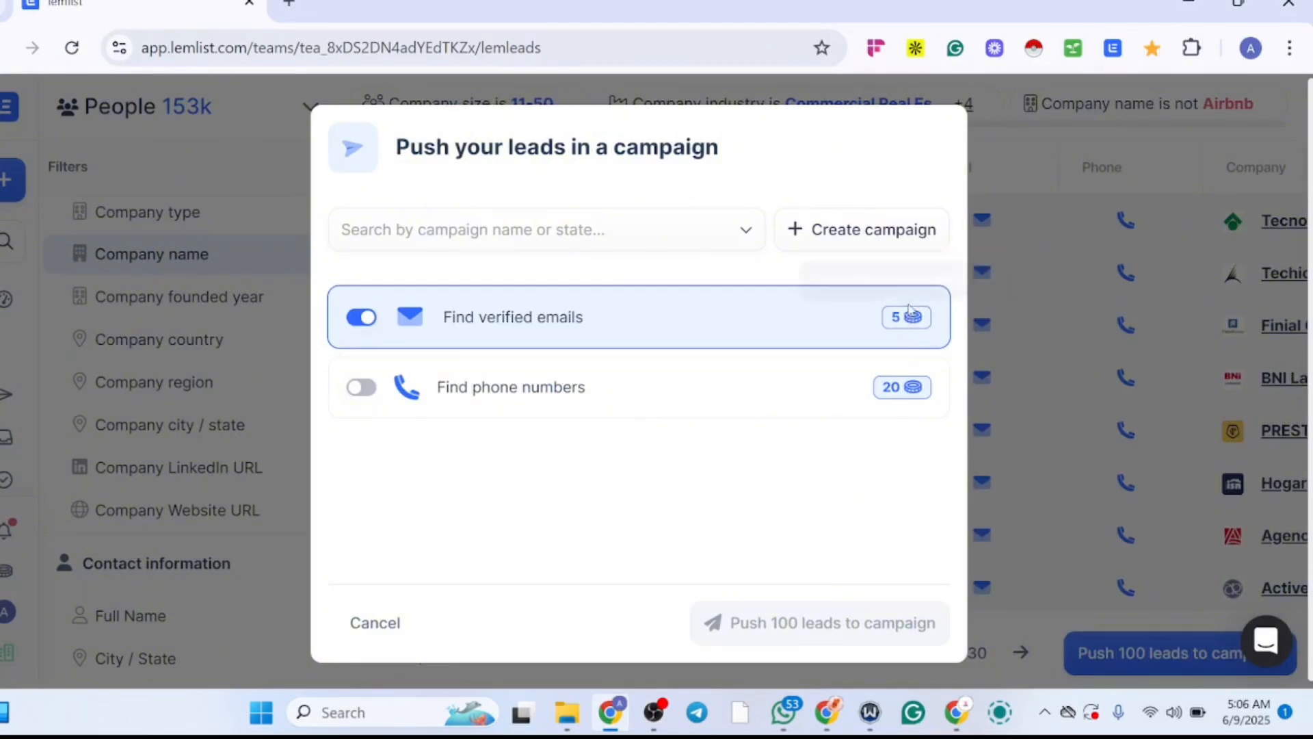
{"action": "mouse_move", "coordinate": [910, 309]}
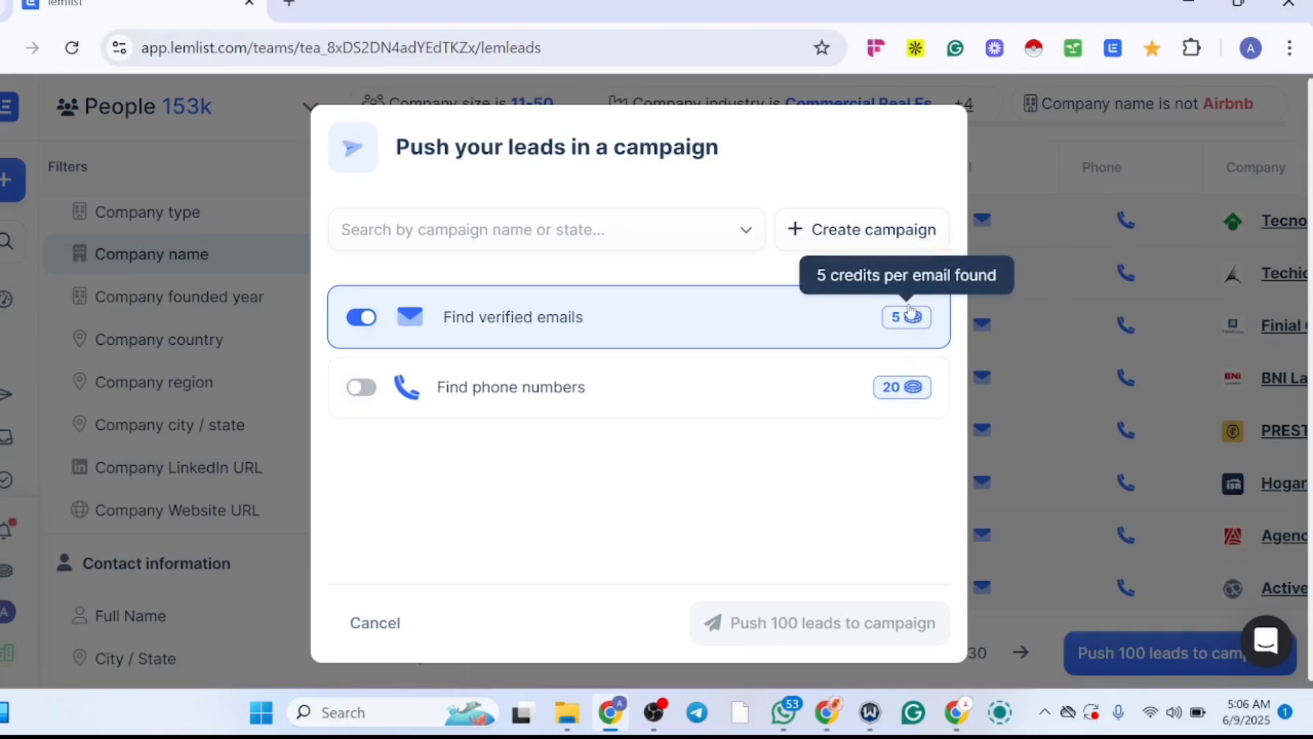
{"action": "left_click", "coordinate": [785, 326]}
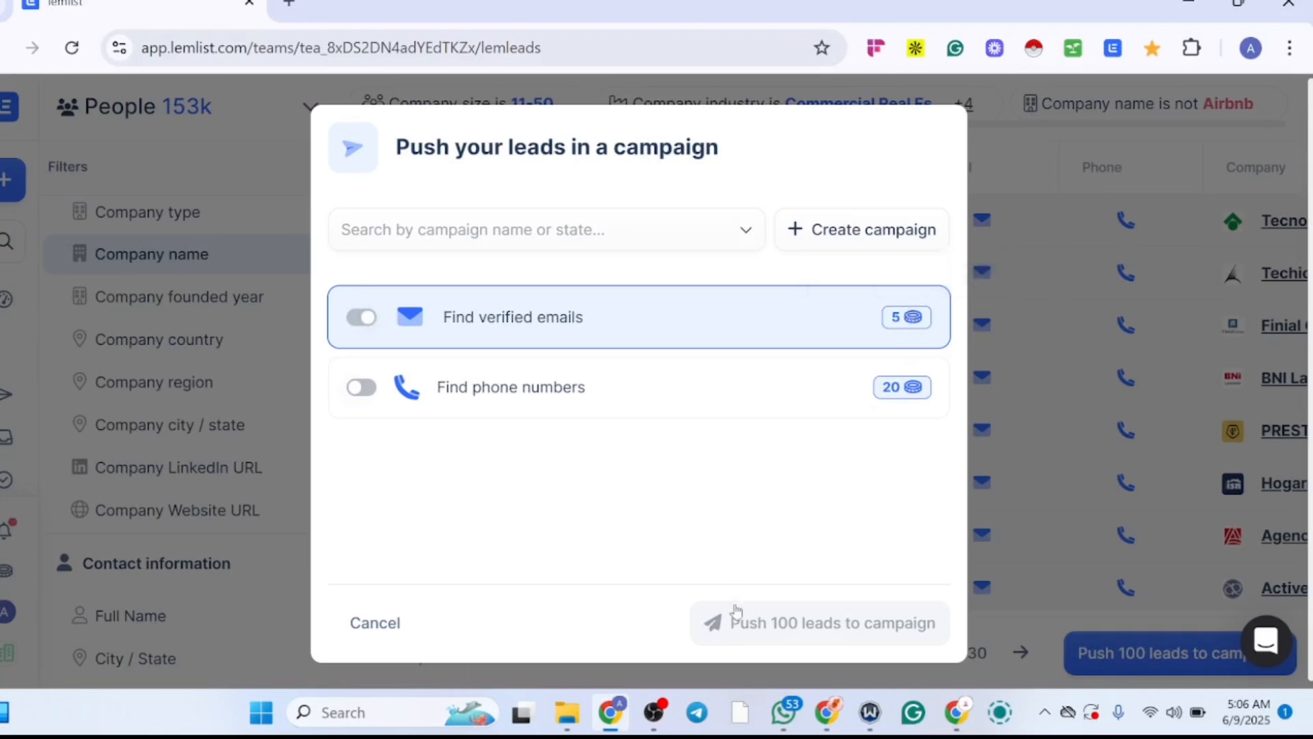
{"action": "left_click", "coordinate": [905, 320]}
{"action": "left_click", "coordinate": [352, 625]}
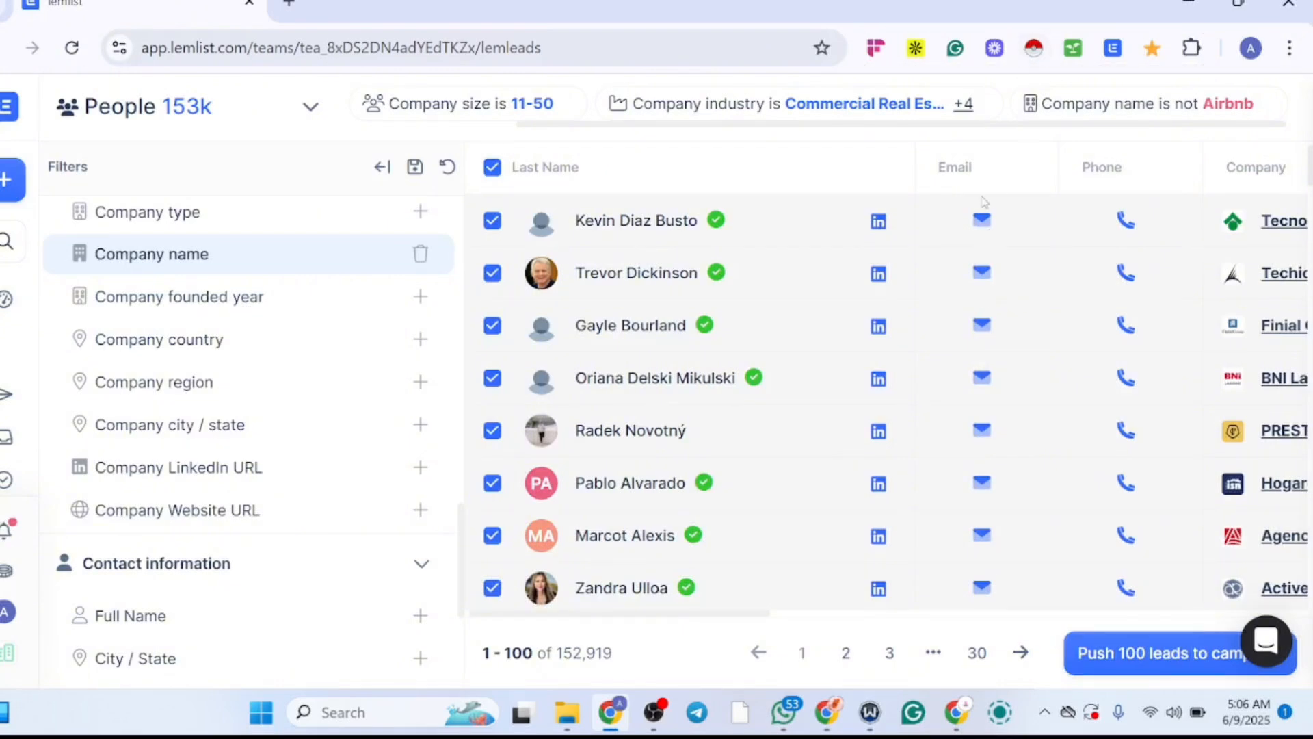
Step: Scrape the leads table with the data scraper browser extension and review the collected rows and columns
{"action": "left_click", "coordinate": [1036, 58]}
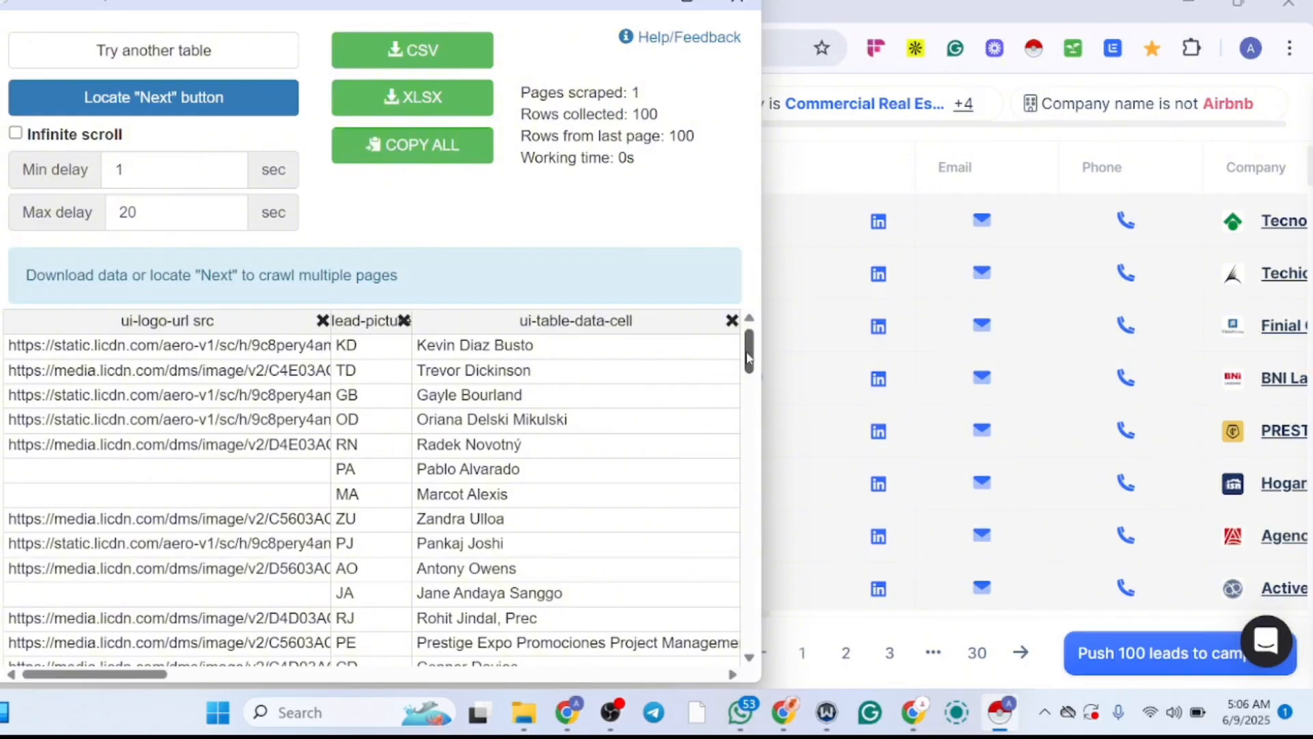
{"action": "left_click_drag", "start_coordinate": [748, 357], "coordinate": [723, 687]}
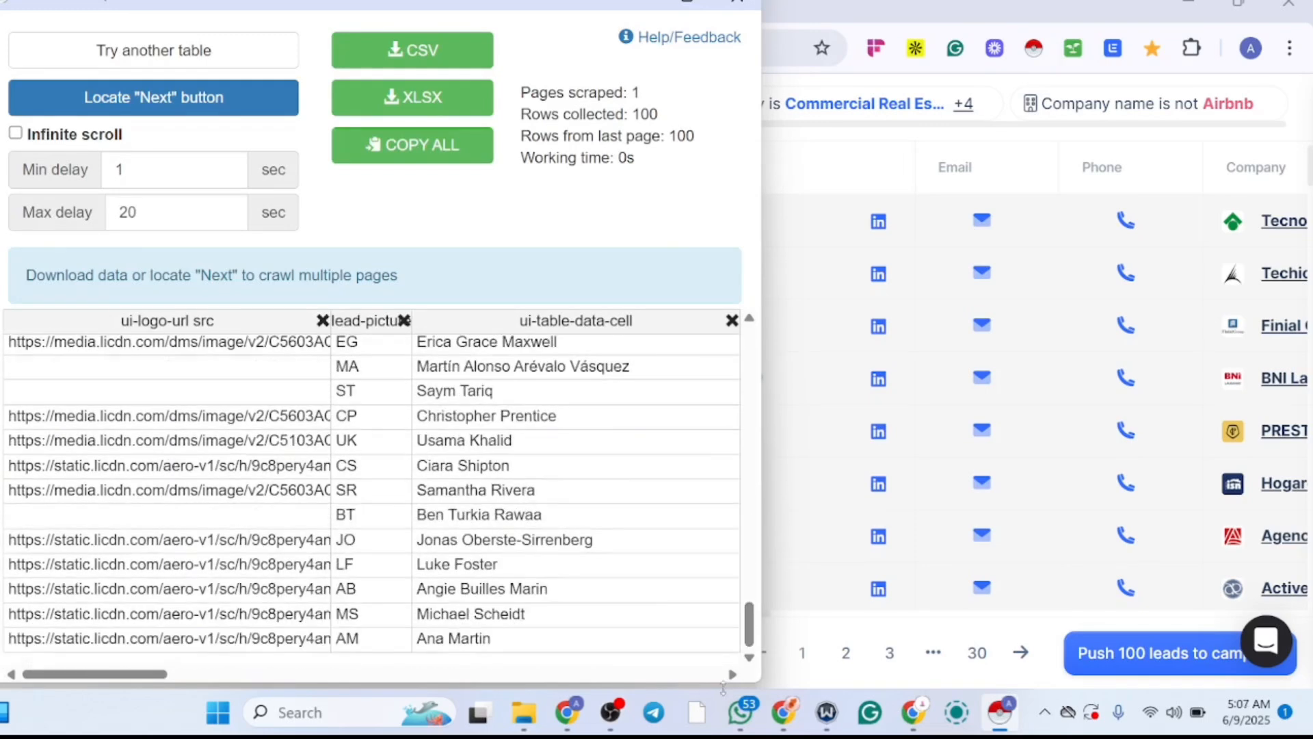
{"action": "left_click_drag", "start_coordinate": [155, 675], "coordinate": [996, 593]}
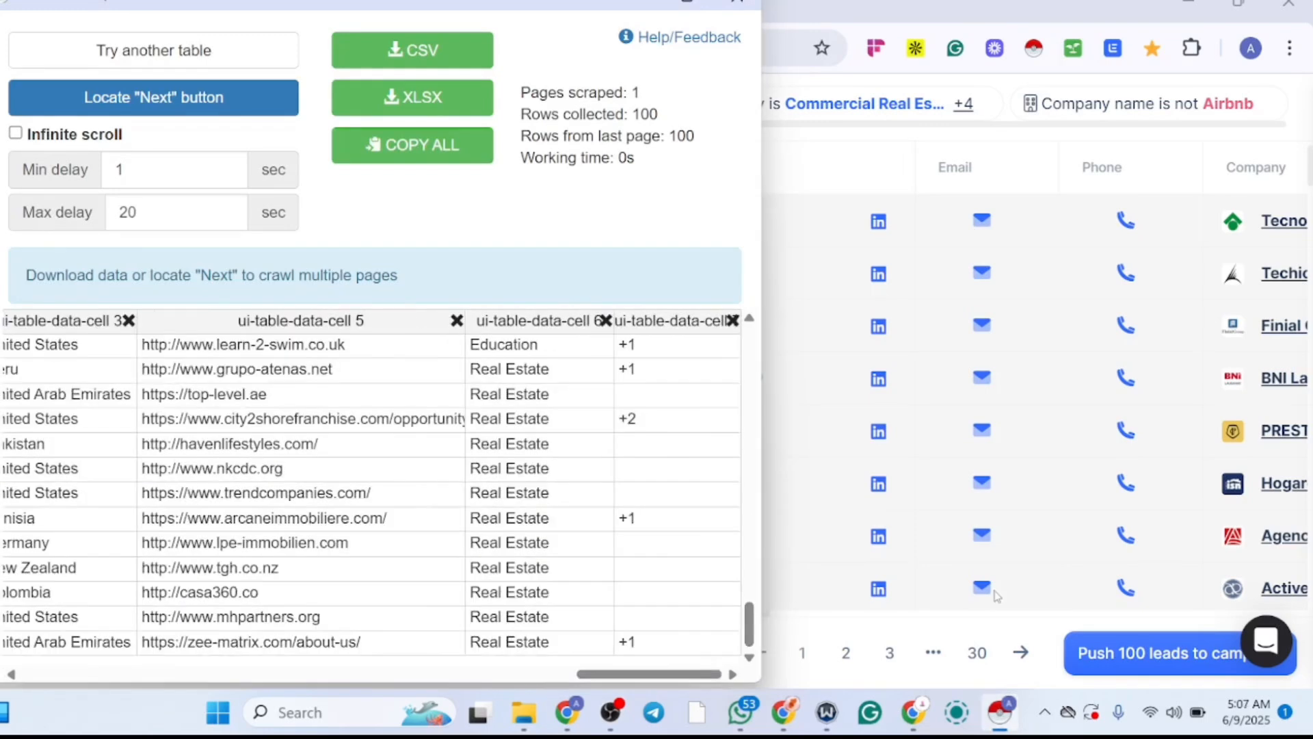
{"action": "mouse_move", "coordinate": [749, 630]}
{"action": "left_mouse_down"}
{"action": "mouse_move", "coordinate": [747, 562]}
{"action": "mouse_move", "coordinate": [727, 572]}
{"action": "mouse_move", "coordinate": [725, 639]}
{"action": "left_mouse_up"}
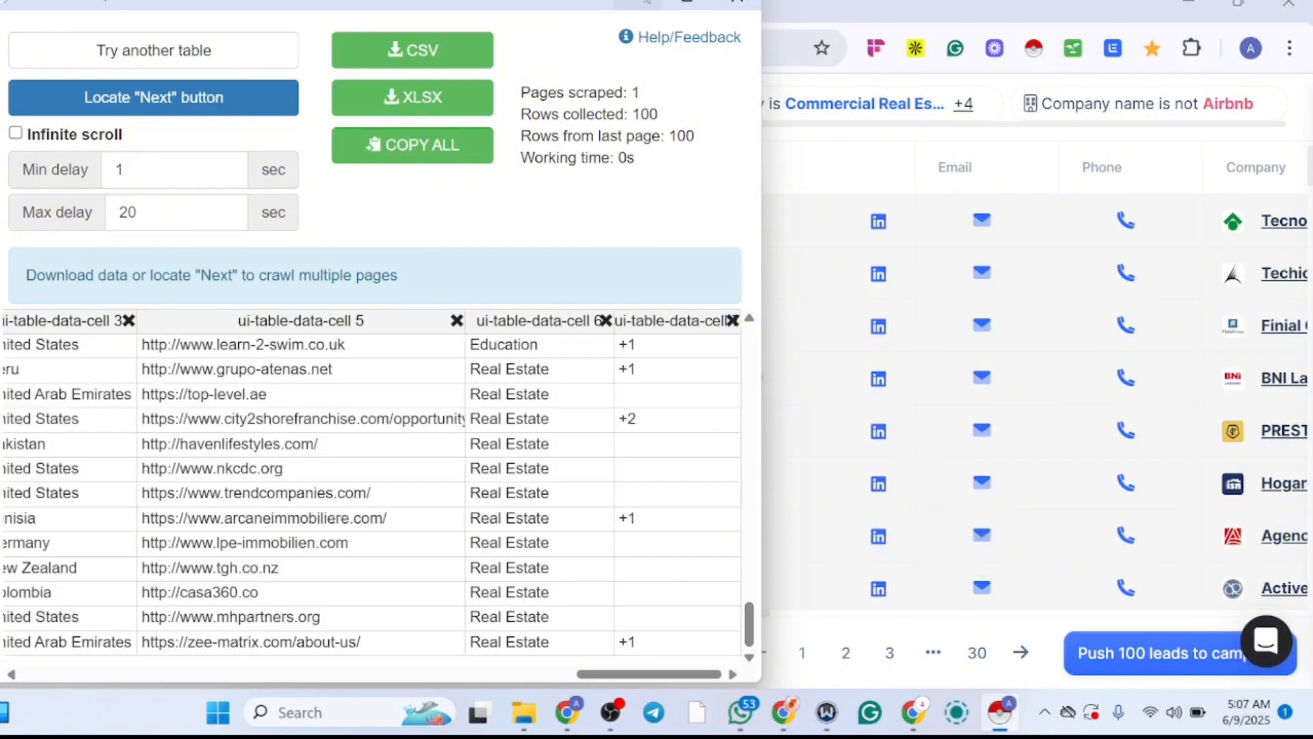
Step: Leave the scraper window and try to open the next page of lead results, staying on the free trial
{"action": "left_click", "coordinate": [637, 4]}
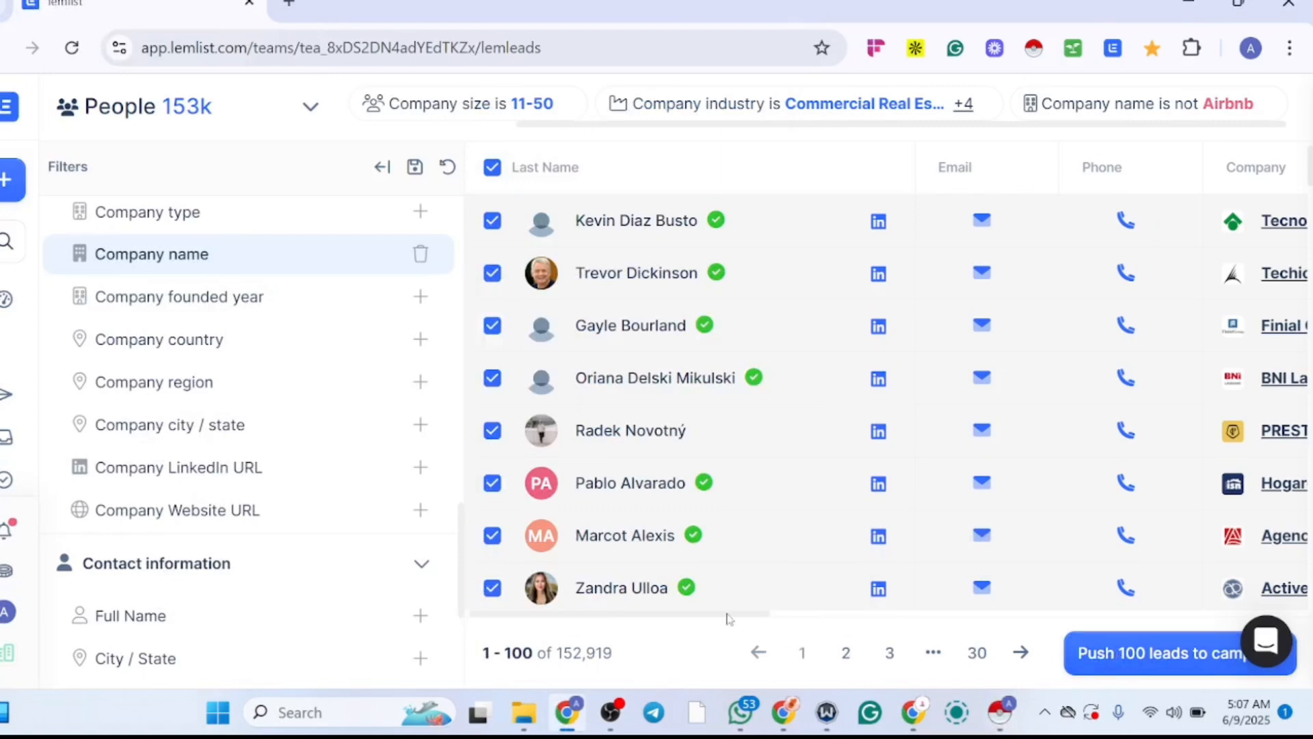
{"action": "left_click_drag", "start_coordinate": [727, 613], "coordinate": [1074, 592]}
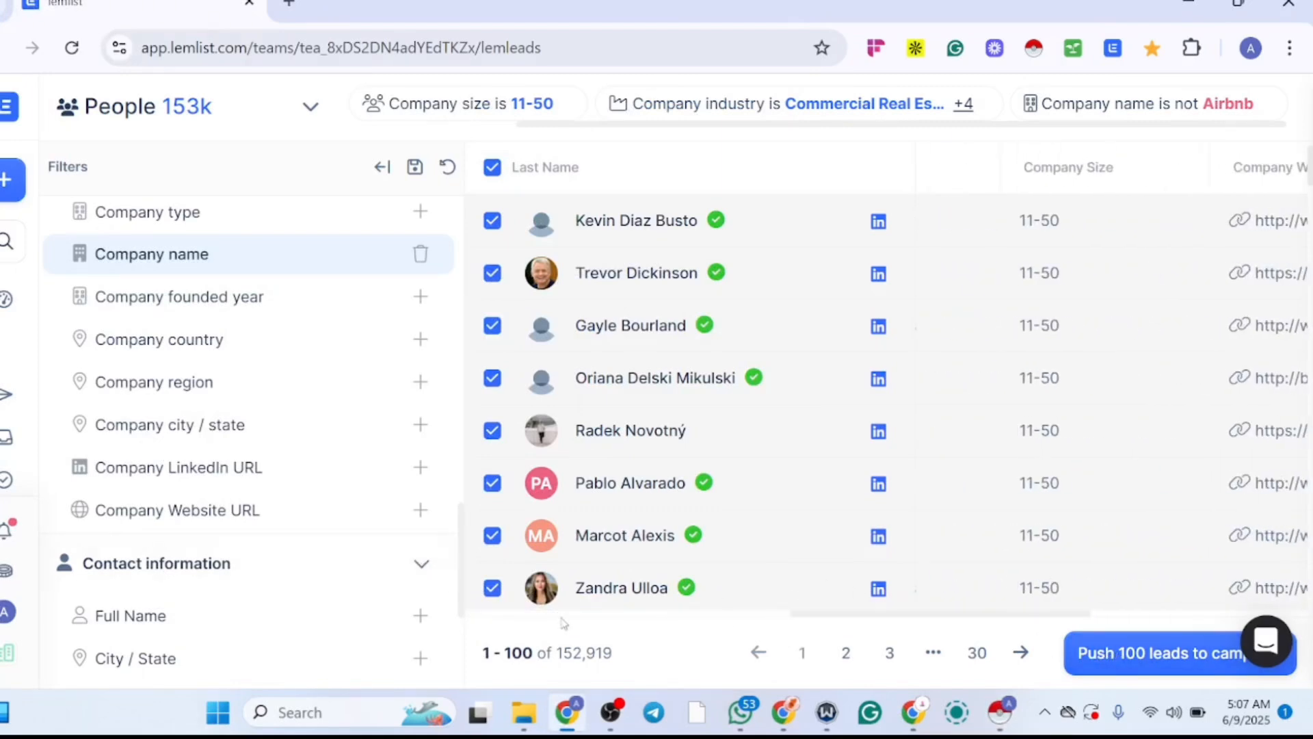
{"action": "left_click", "coordinate": [1022, 653]}
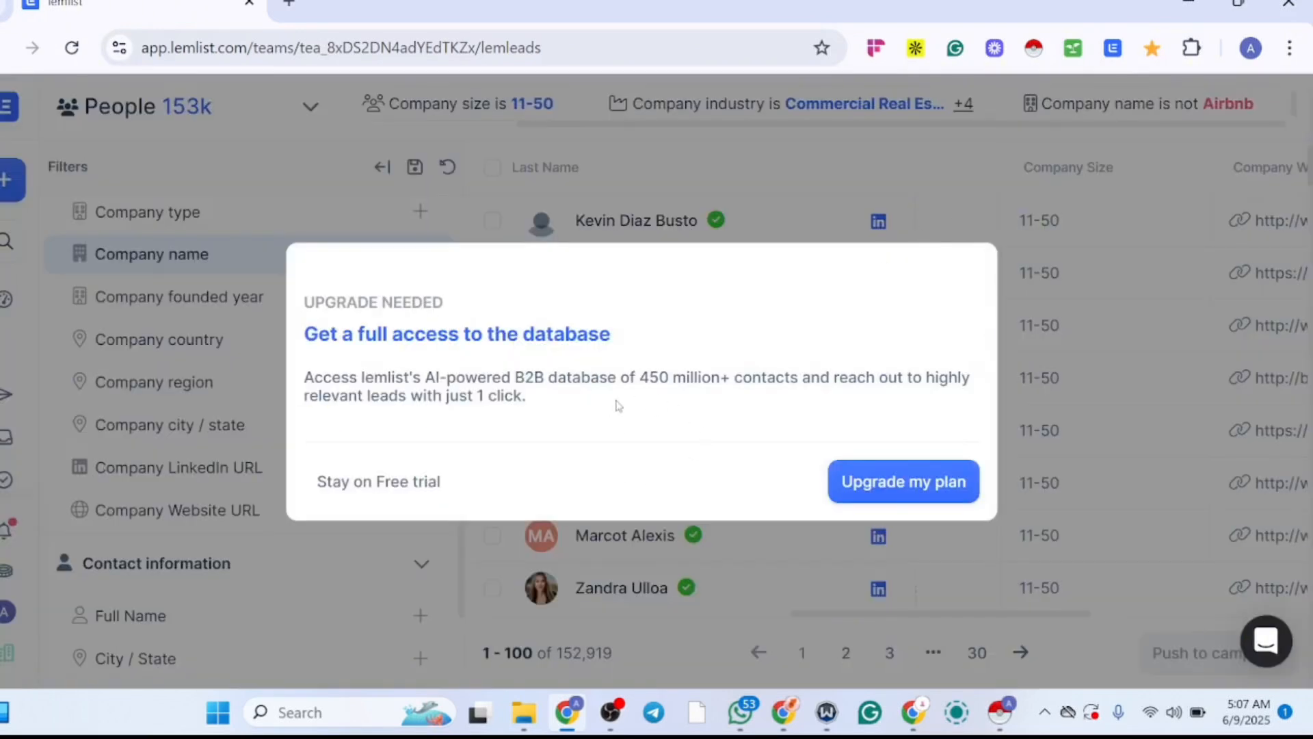
{"action": "left_click", "coordinate": [441, 480]}
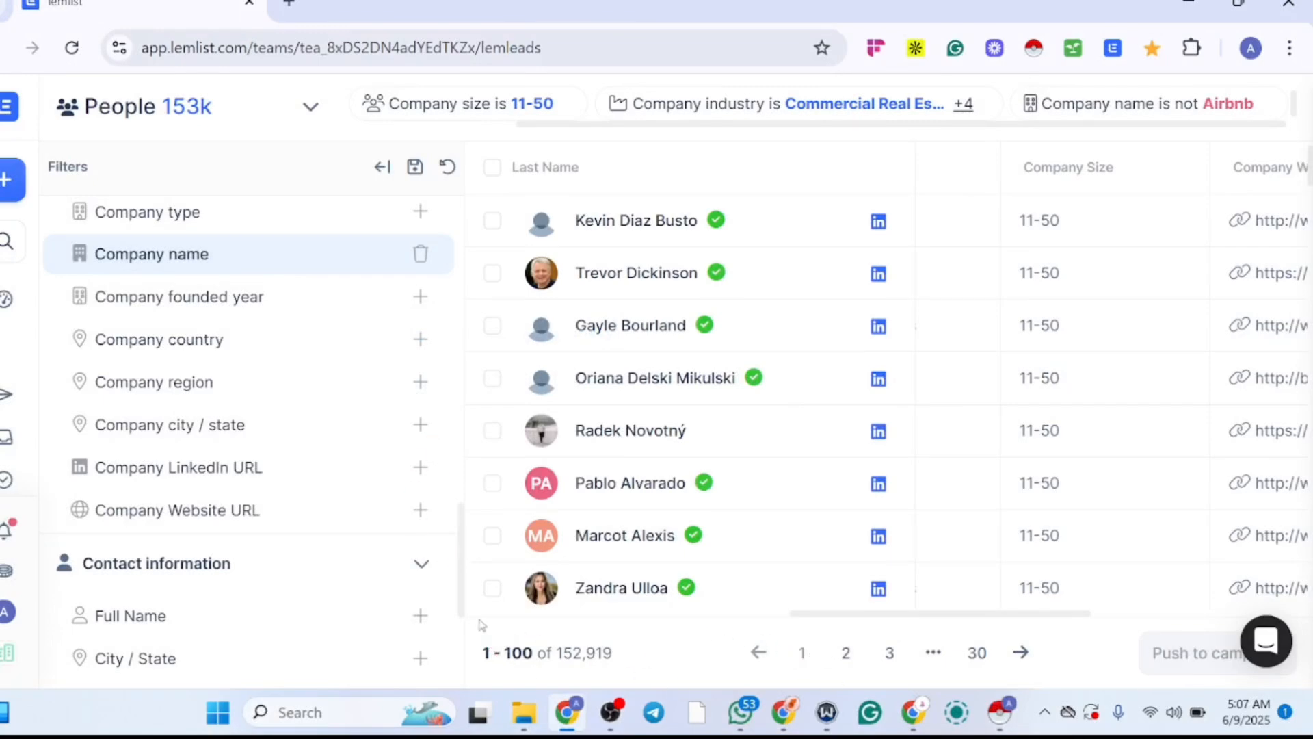
Step: Select only the first two leads in the table, briefly launch Instant Data Scraper on the page and leave its window
{"action": "left_click_drag", "start_coordinate": [461, 607], "coordinate": [510, 338]}
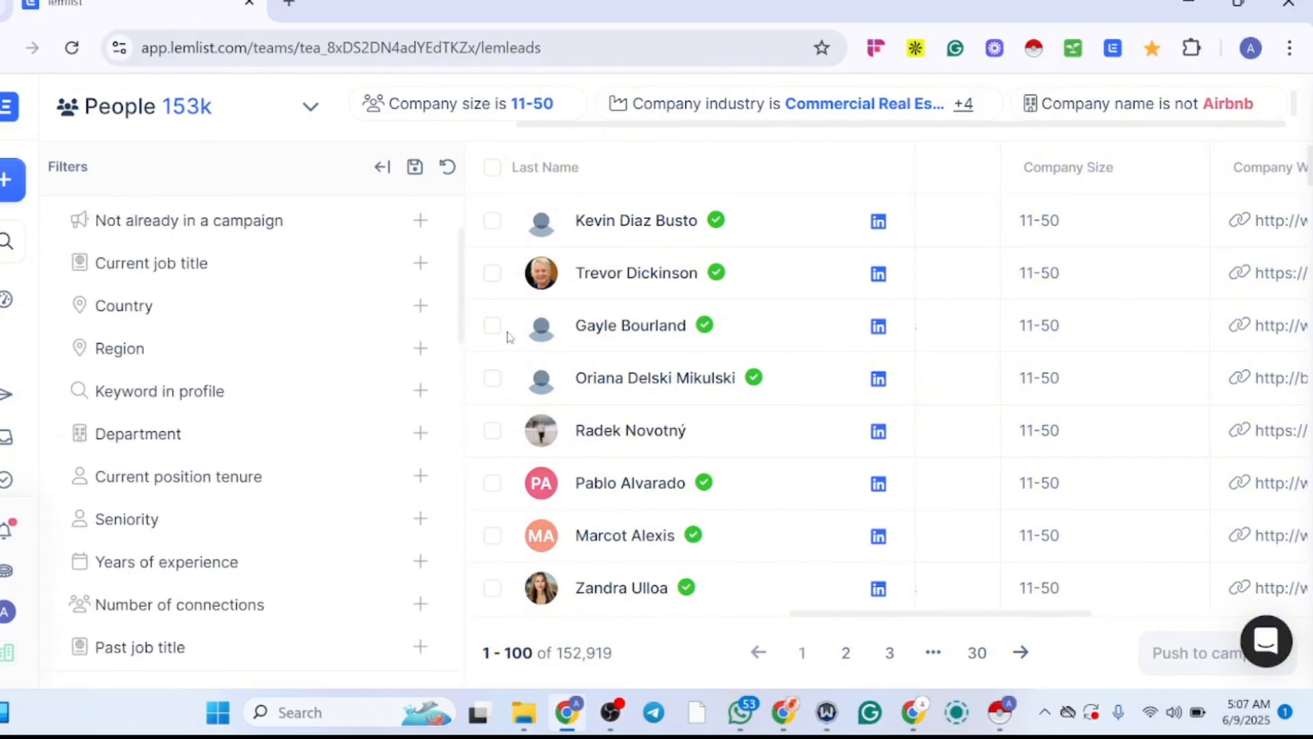
{"action": "left_click", "coordinate": [491, 221]}
{"action": "left_click", "coordinate": [492, 273]}
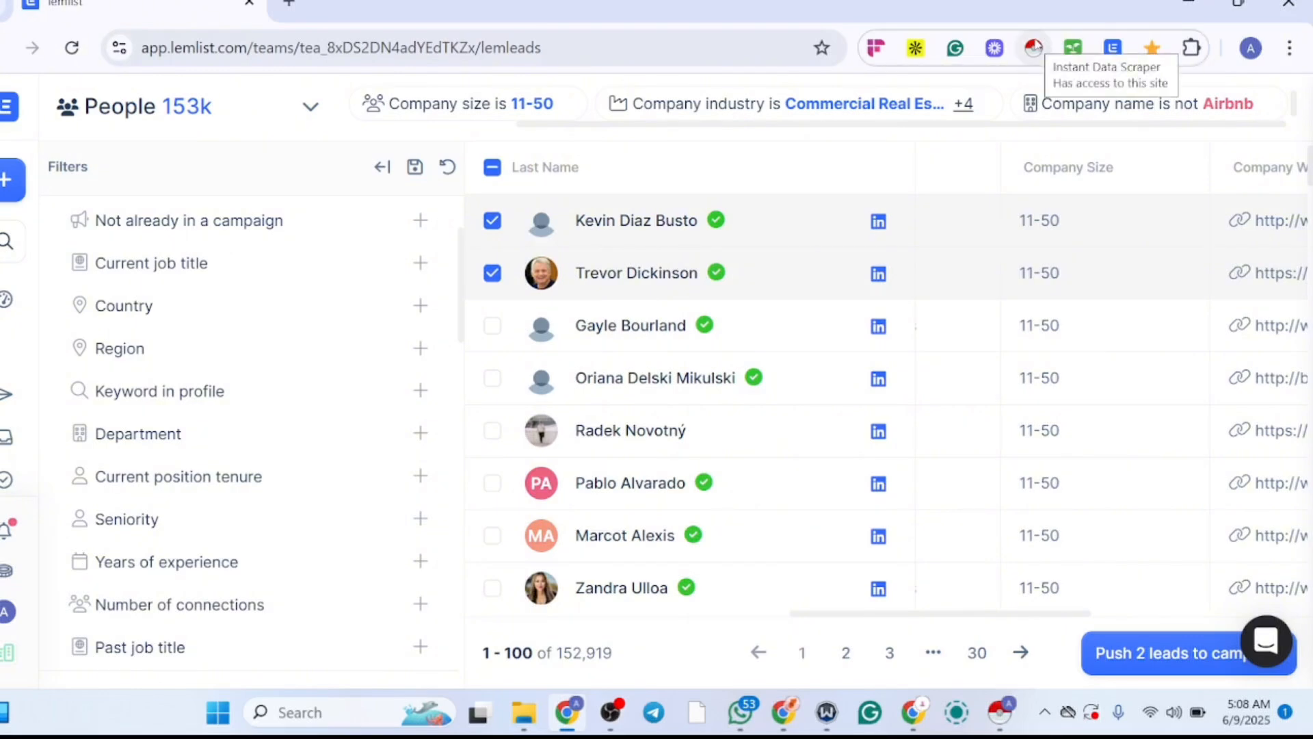
{"action": "left_click", "coordinate": [1033, 48]}
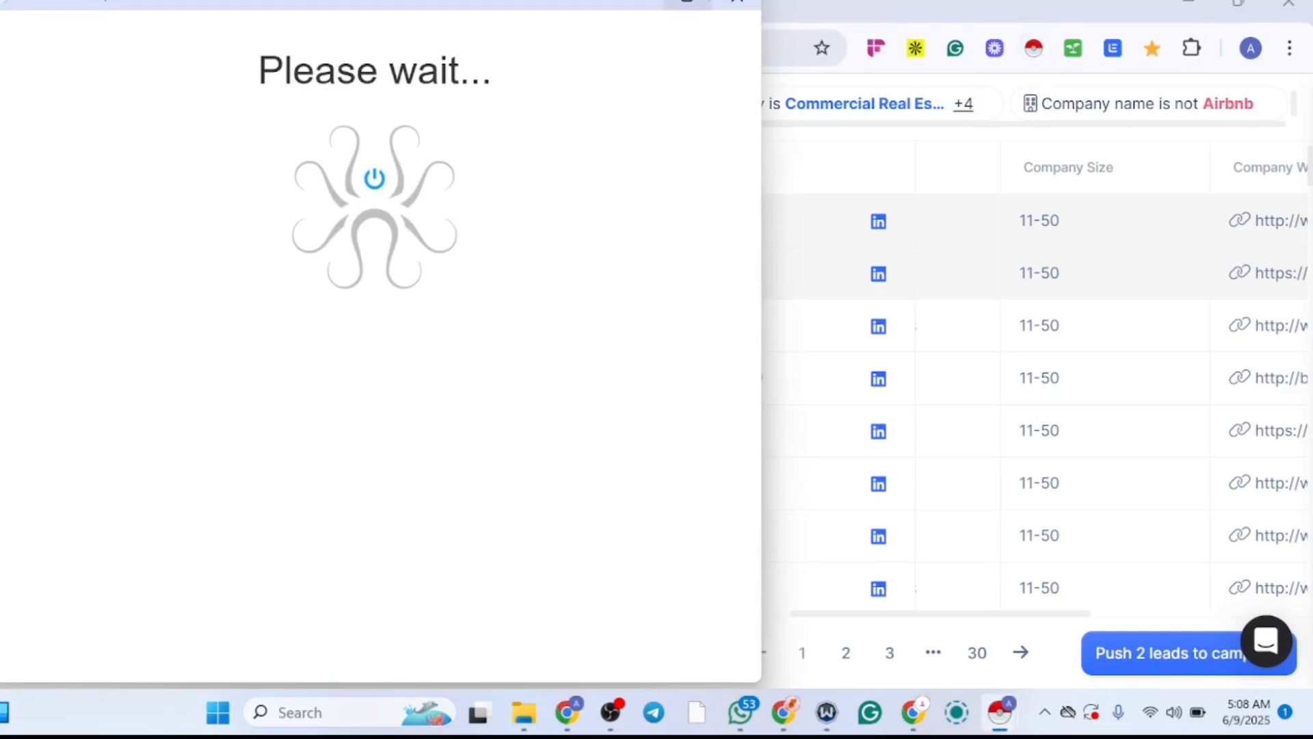
{"action": "left_click", "coordinate": [637, 1]}
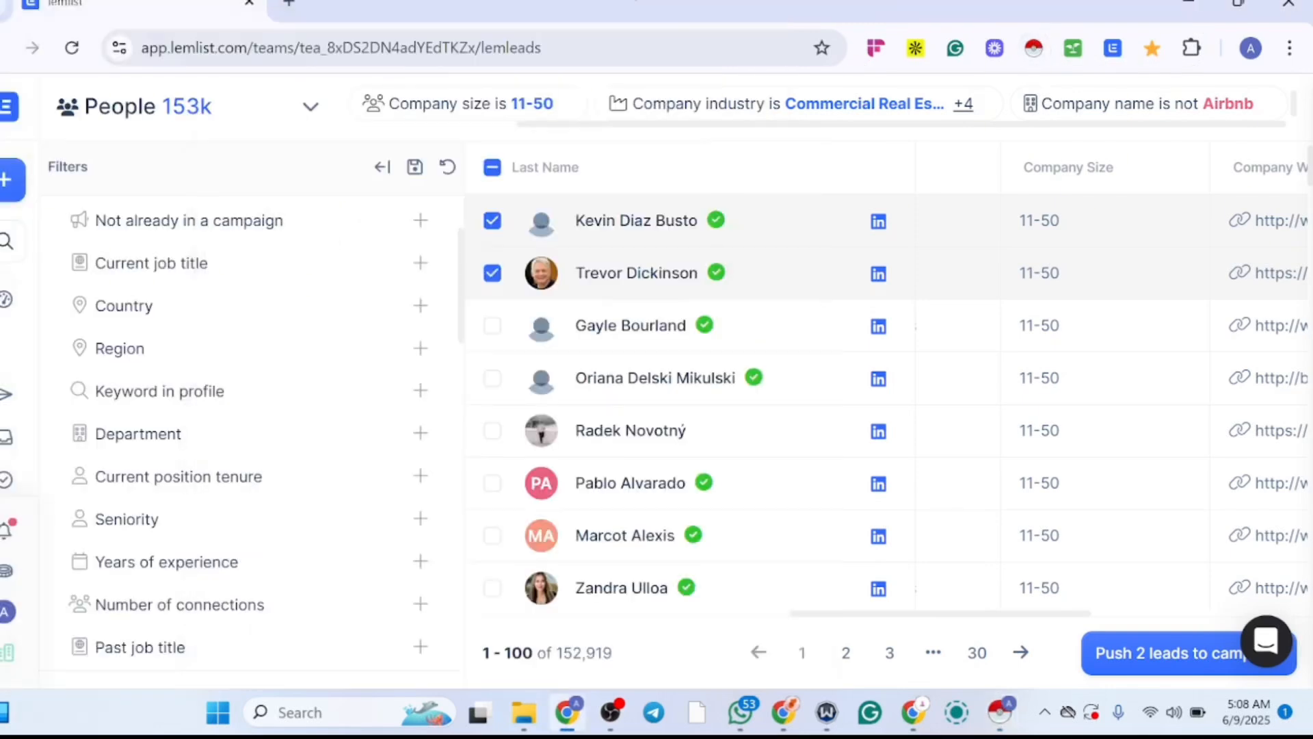